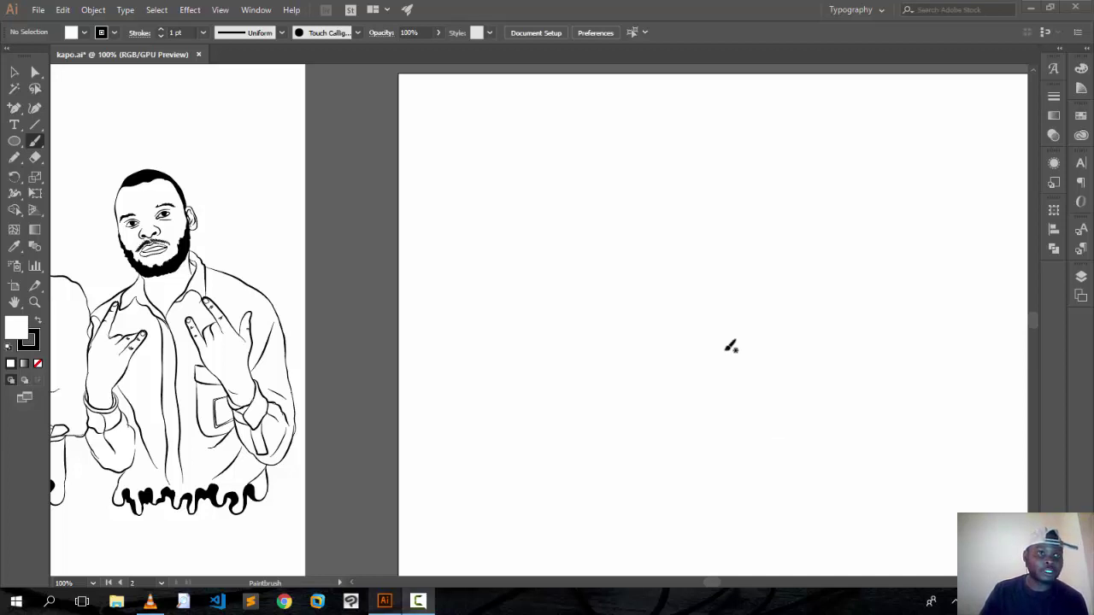
# Open the File menu while the kapo.ai portrait drawing is still showing.
pyautogui.click(36, 10)
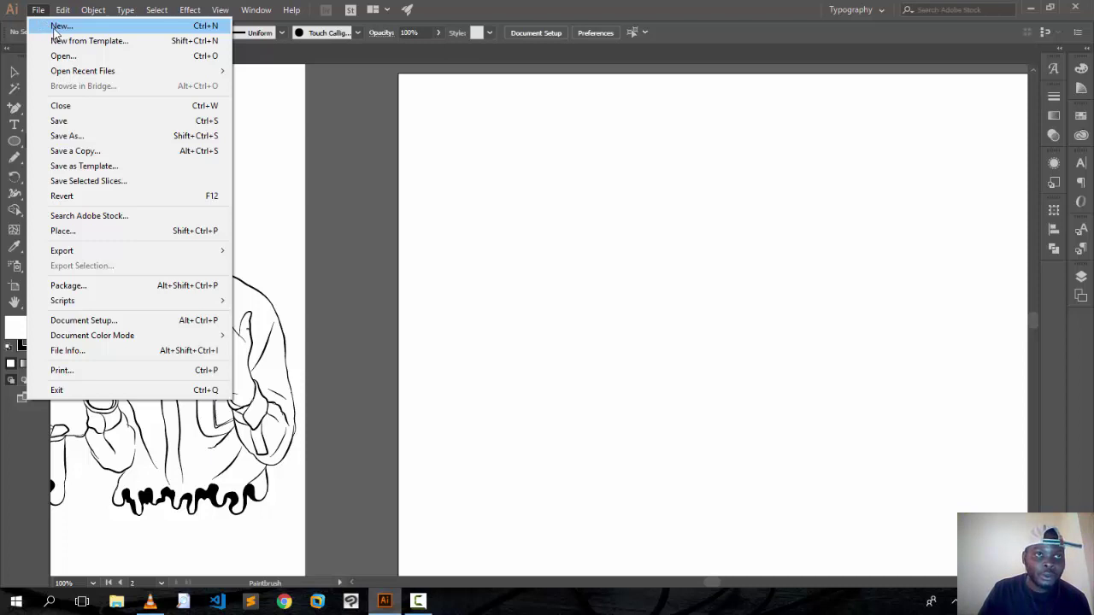
# Create a new blank Letter document (215.9 × 279.4 mm) from the Recent presets.
pyautogui.click(54, 27)
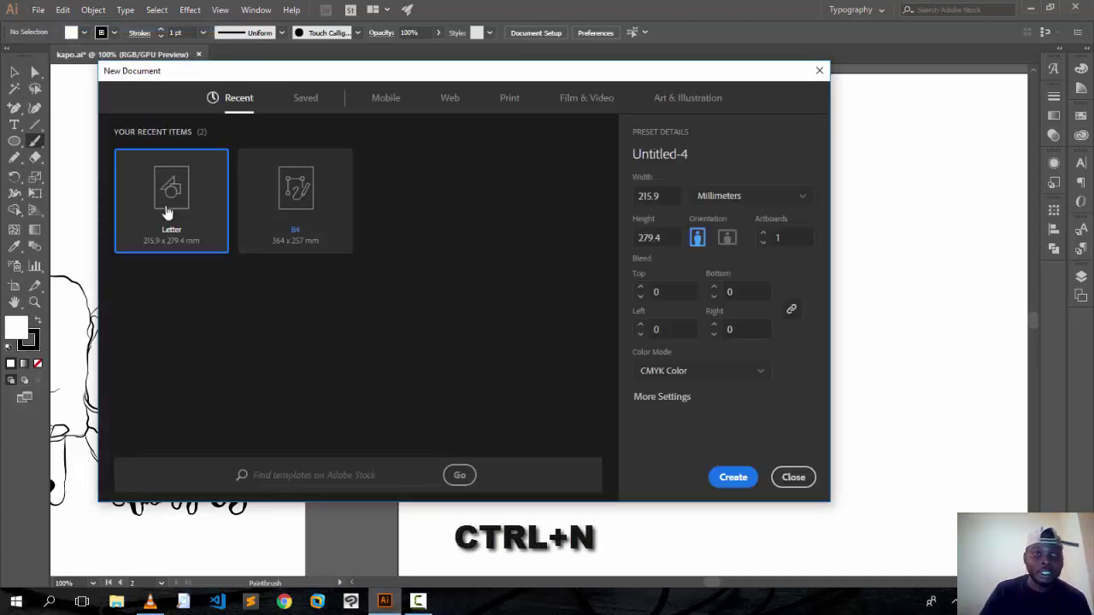
pyautogui.click(608, 102)
pyautogui.click(654, 101)
pyautogui.click(229, 101)
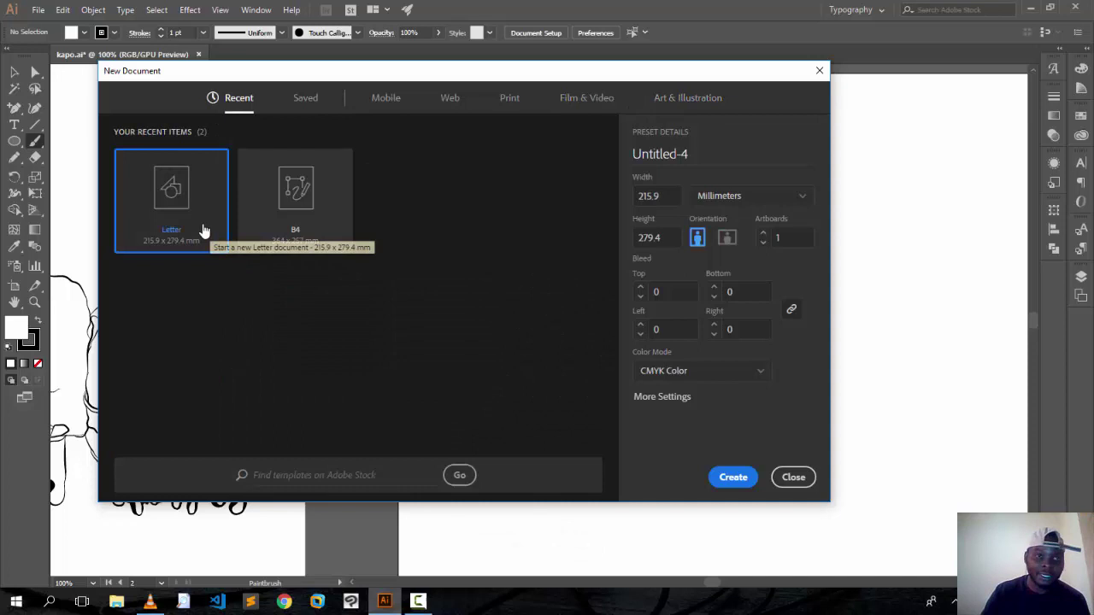
pyautogui.click(736, 481)
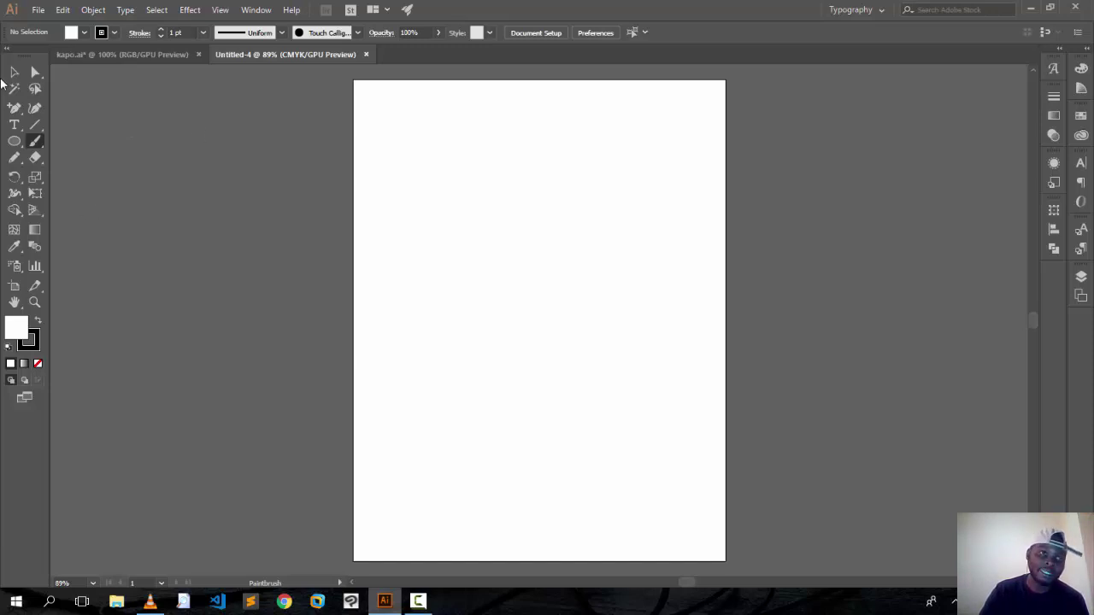
# Draw a long, flat ellipse, about 195 × 3.6 mm, across the top of the page.
pyautogui.click(14, 143)
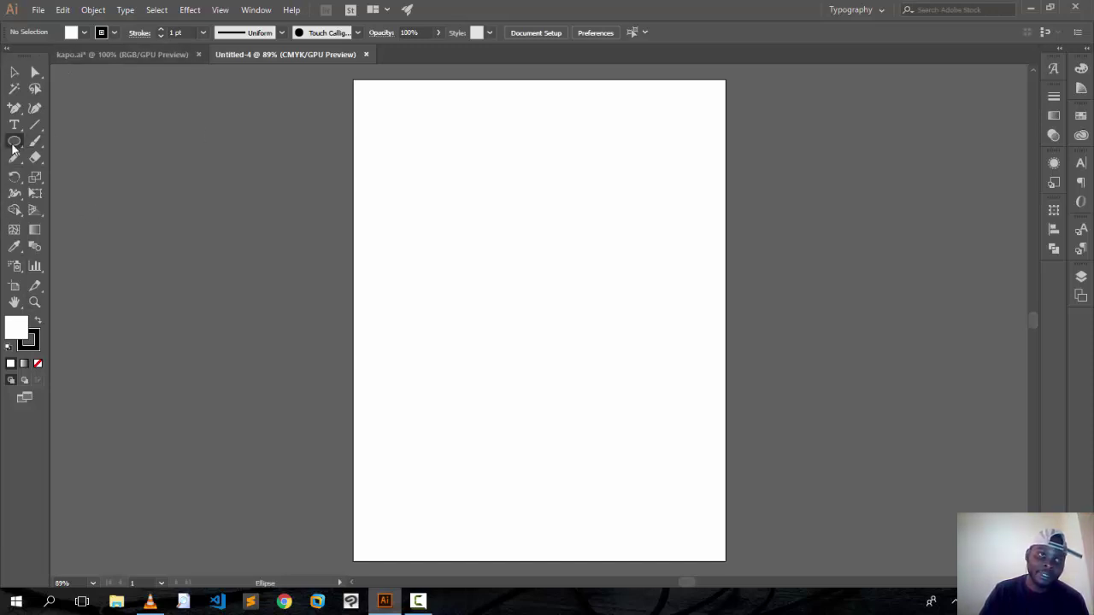
pyautogui.moveTo(14, 147); pyautogui.dragTo(86, 139)
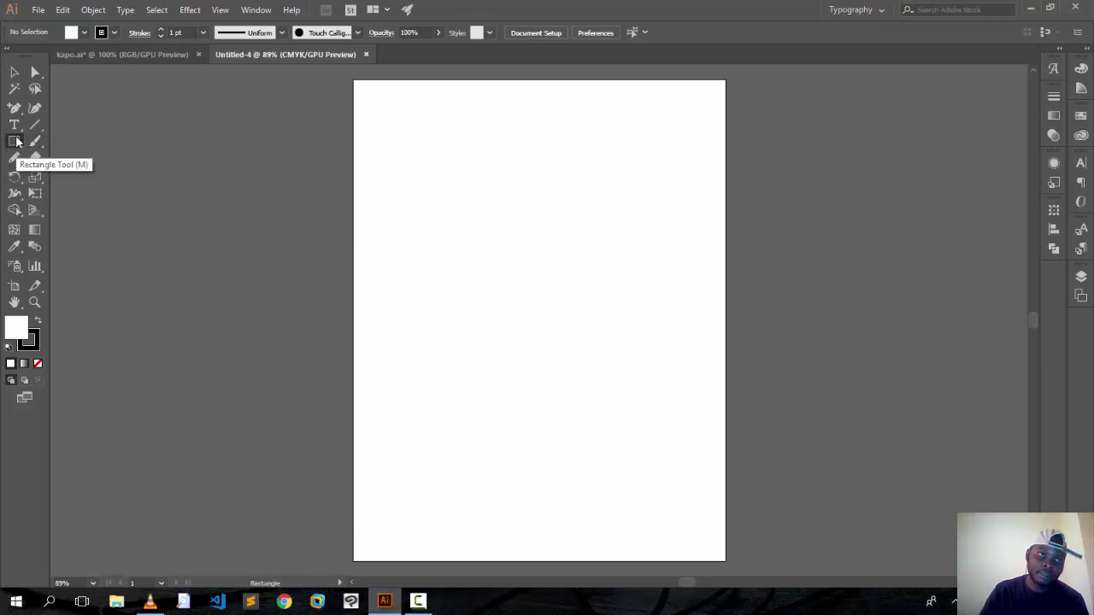
pyautogui.moveTo(11, 144); pyautogui.dragTo(75, 174)
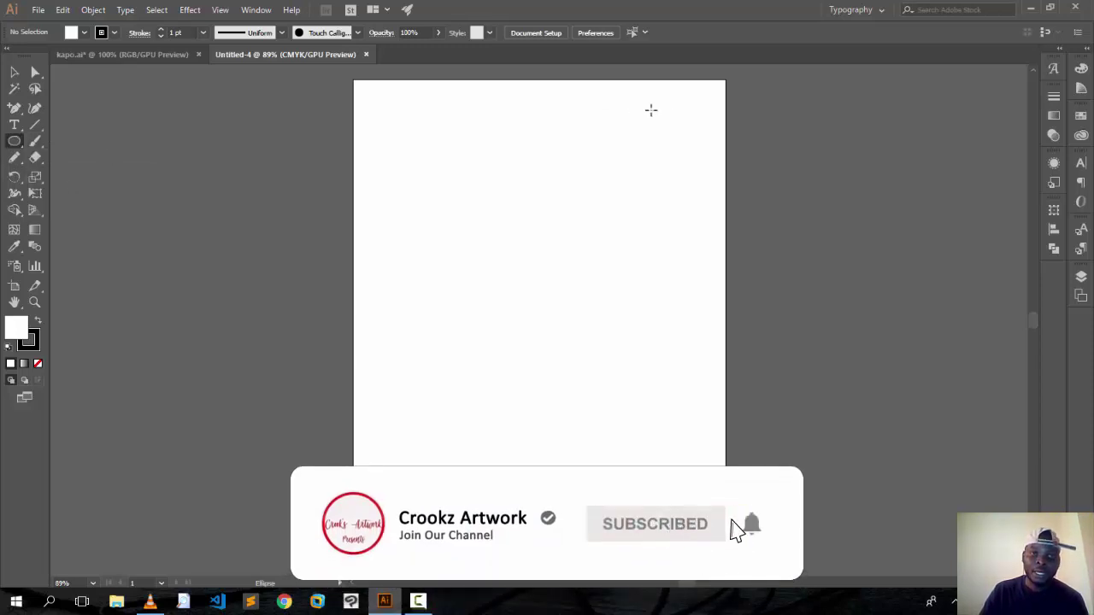
pyautogui.moveTo(368, 180); pyautogui.dragTo(706, 186)
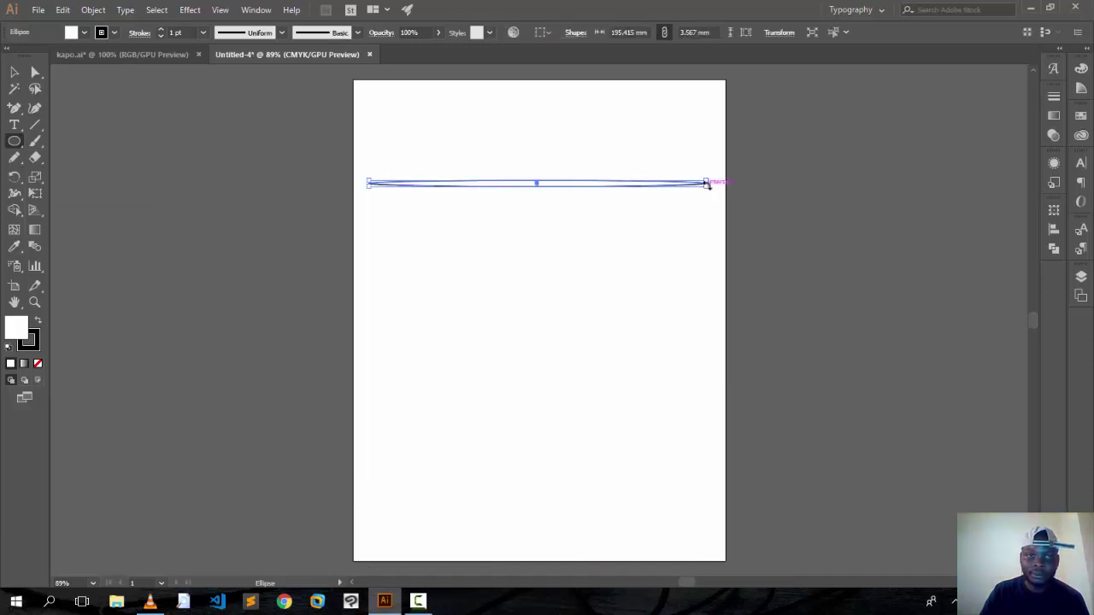
# Give the ellipse a solid black fill and no stroke.
pyautogui.click(39, 322)
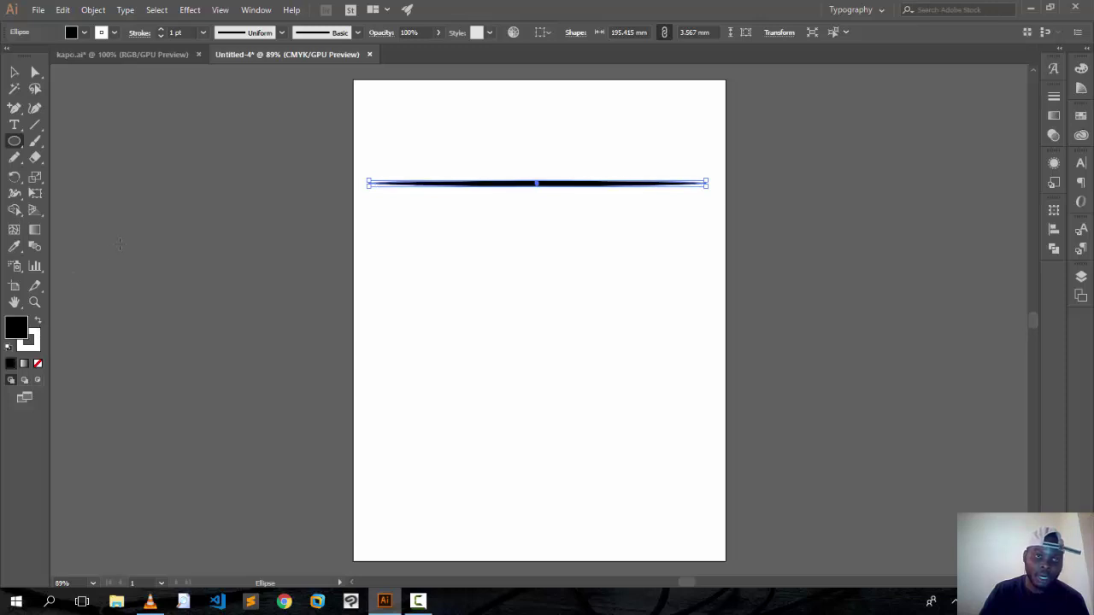
pyautogui.click(34, 343)
pyautogui.click(38, 363)
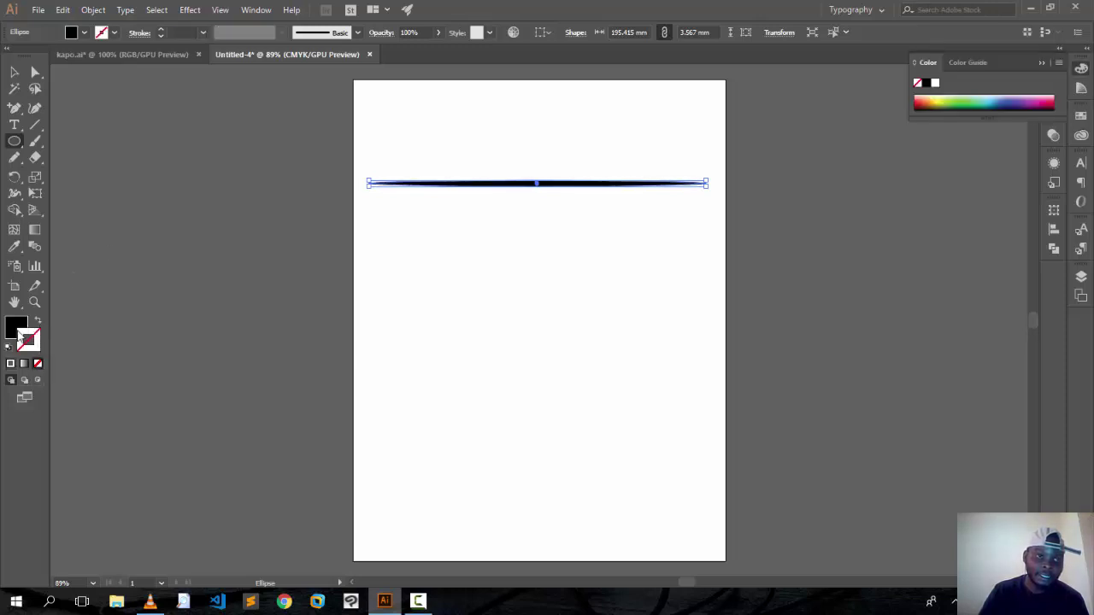
pyautogui.click(15, 326)
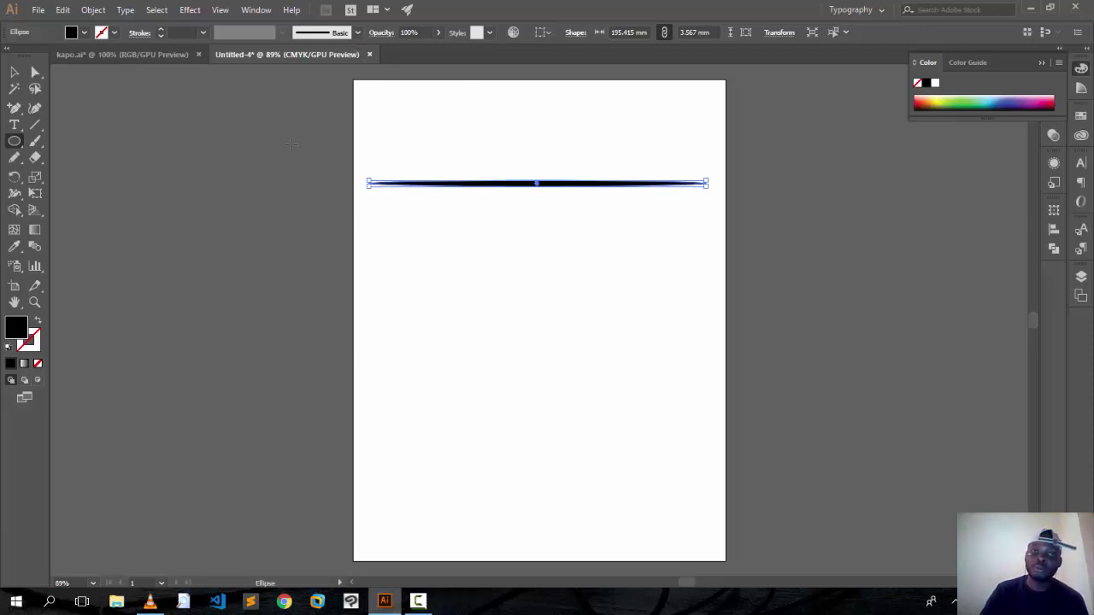
# Define the thin black ellipse as a new art brush, Art Brush 1, and apply it.
pyautogui.click(357, 32)
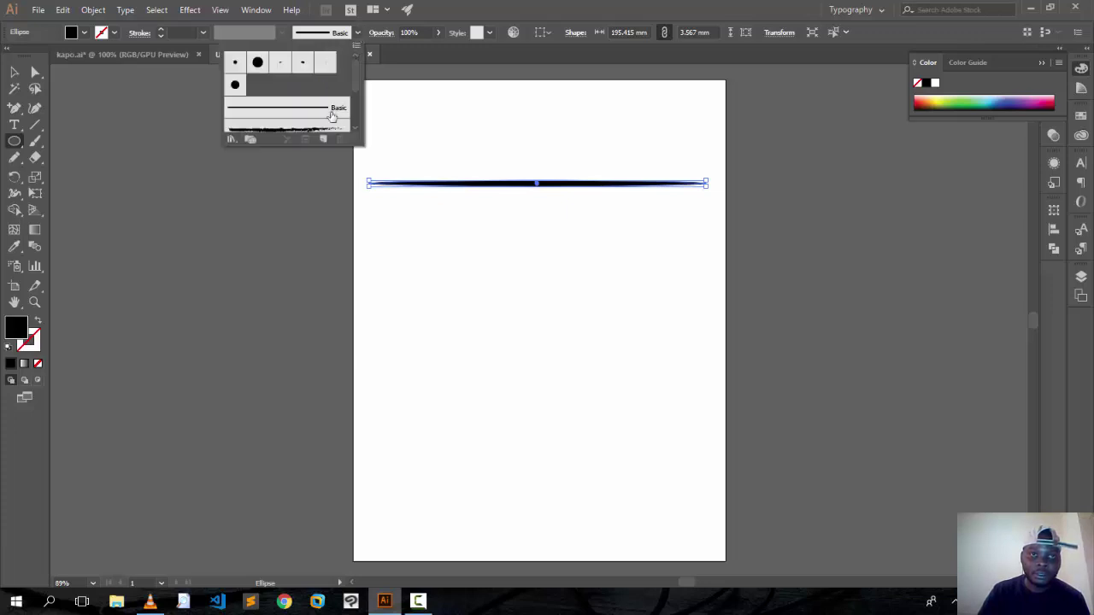
pyautogui.click(324, 139)
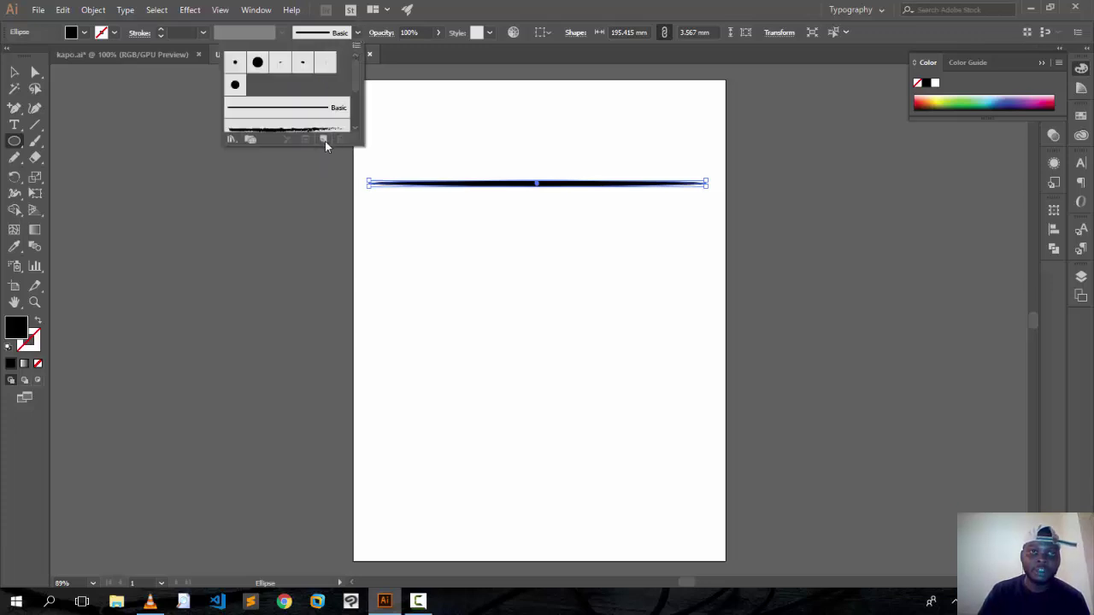
pyautogui.click(481, 147)
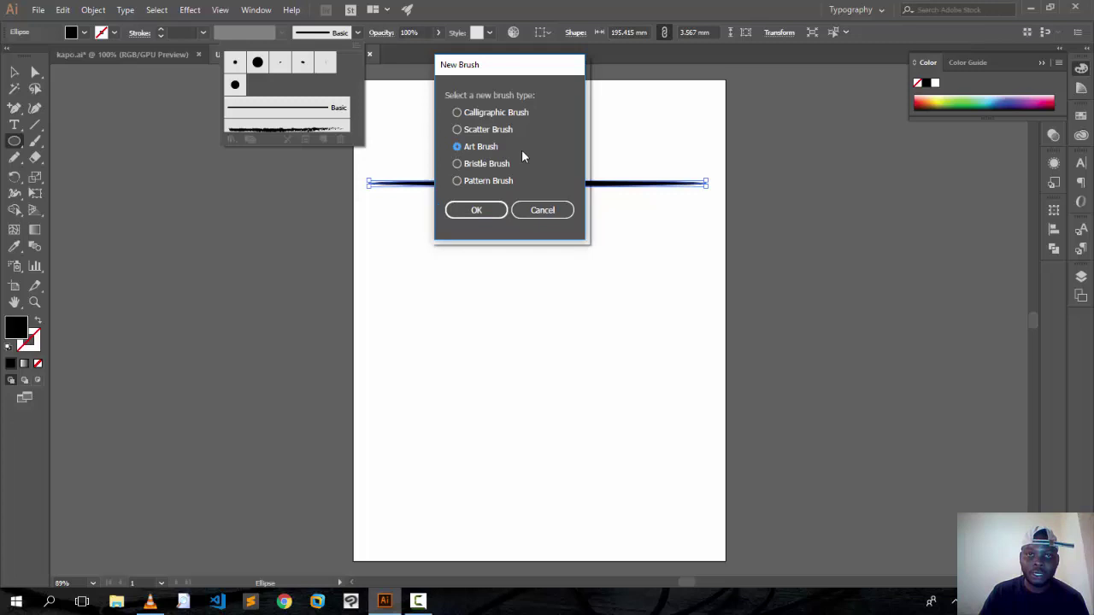
pyautogui.click(479, 211)
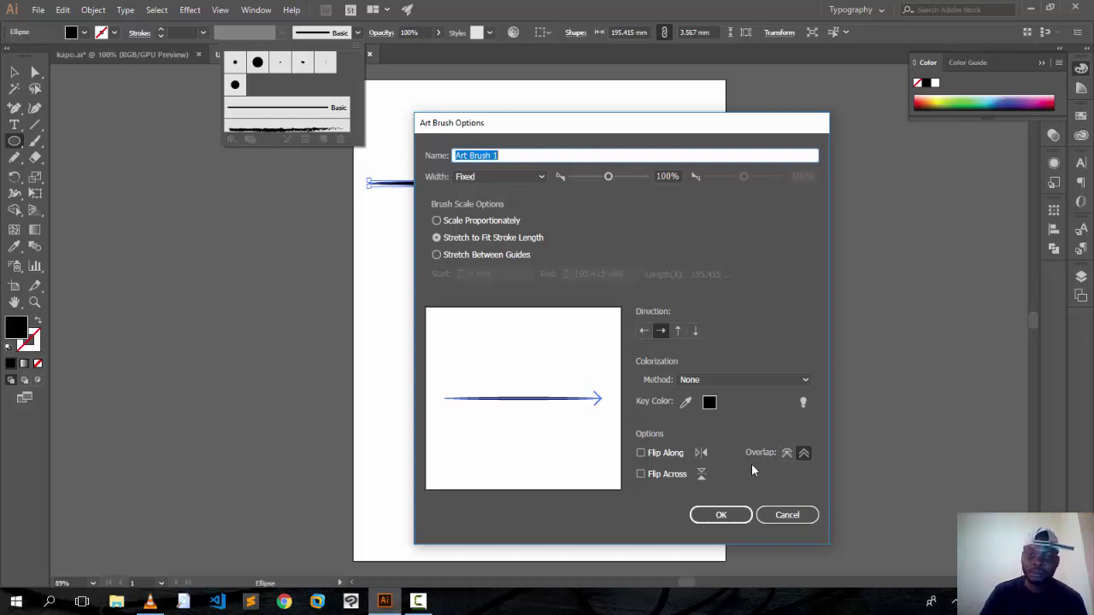
pyautogui.click(722, 515)
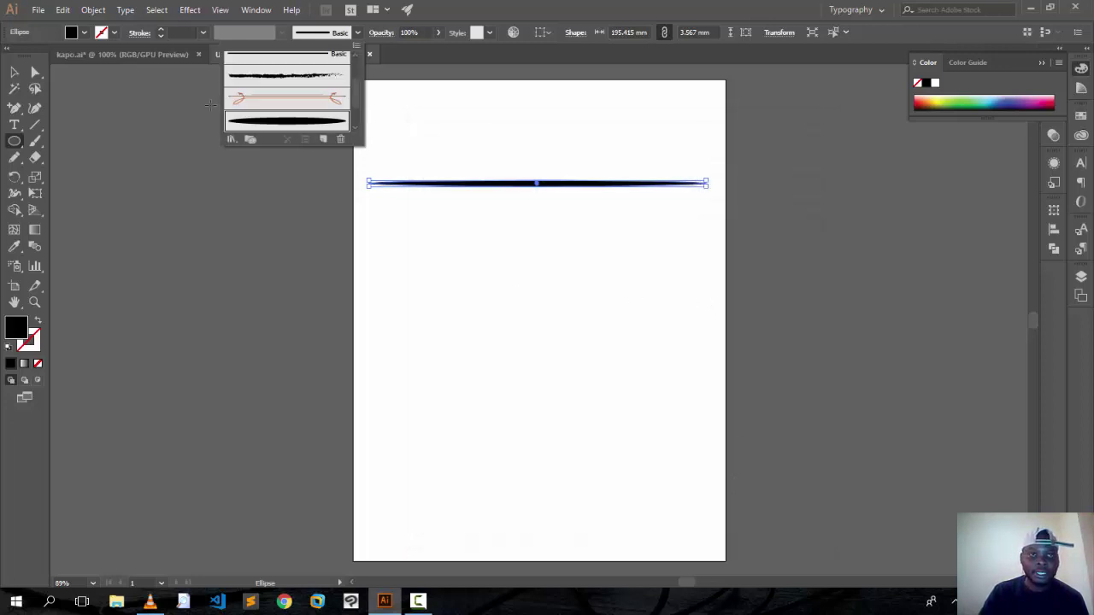
pyautogui.click(263, 124)
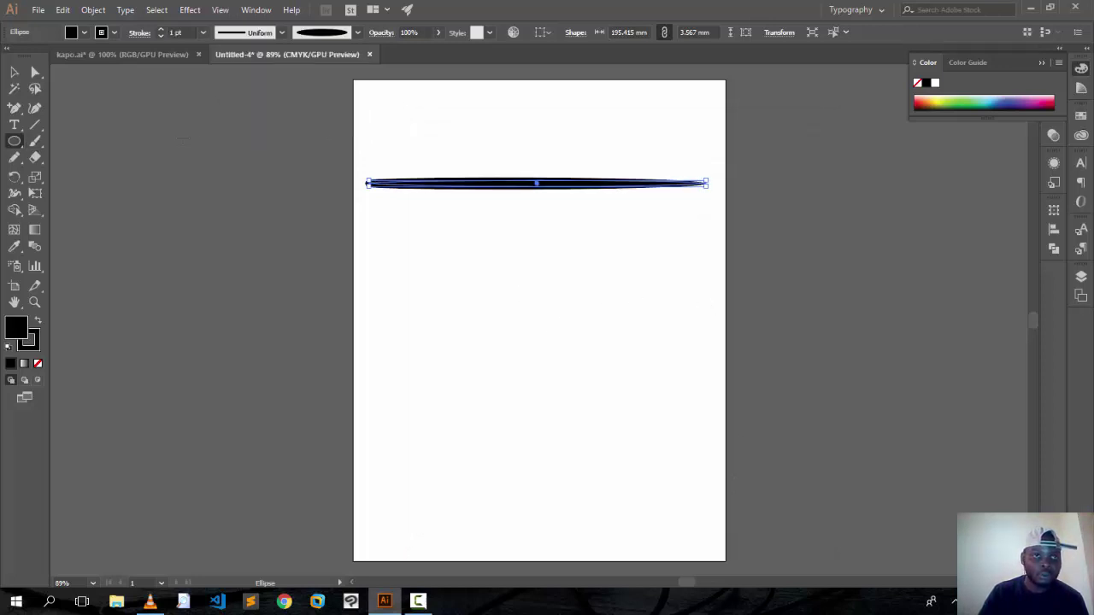
pyautogui.click(295, 31)
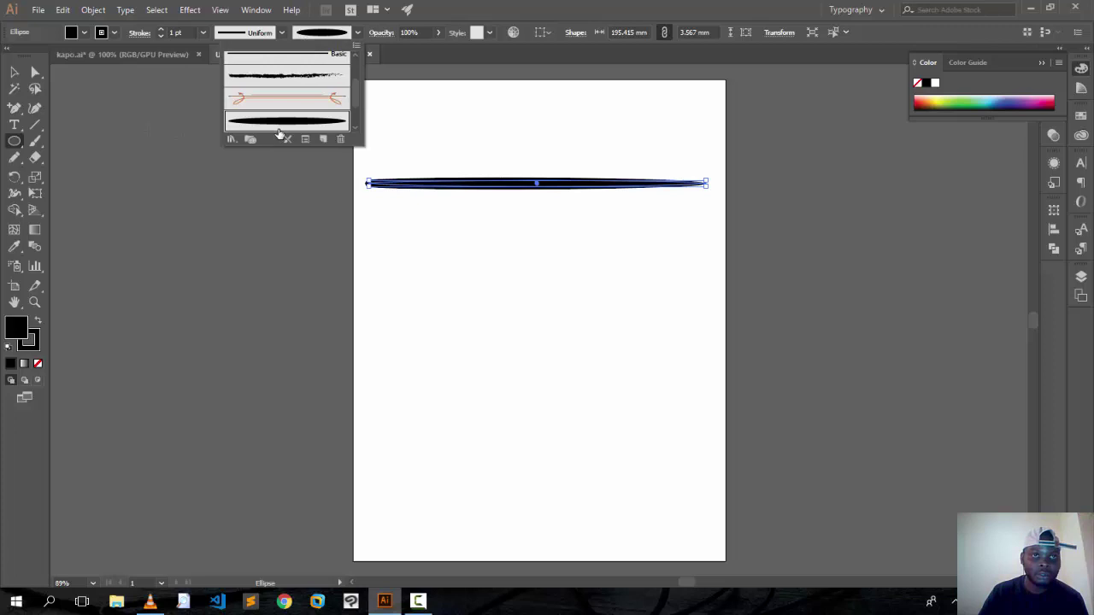
# Paint four trial curves with Art Brush 1; the last two use the first tapered width profile.
pyautogui.click(35, 141)
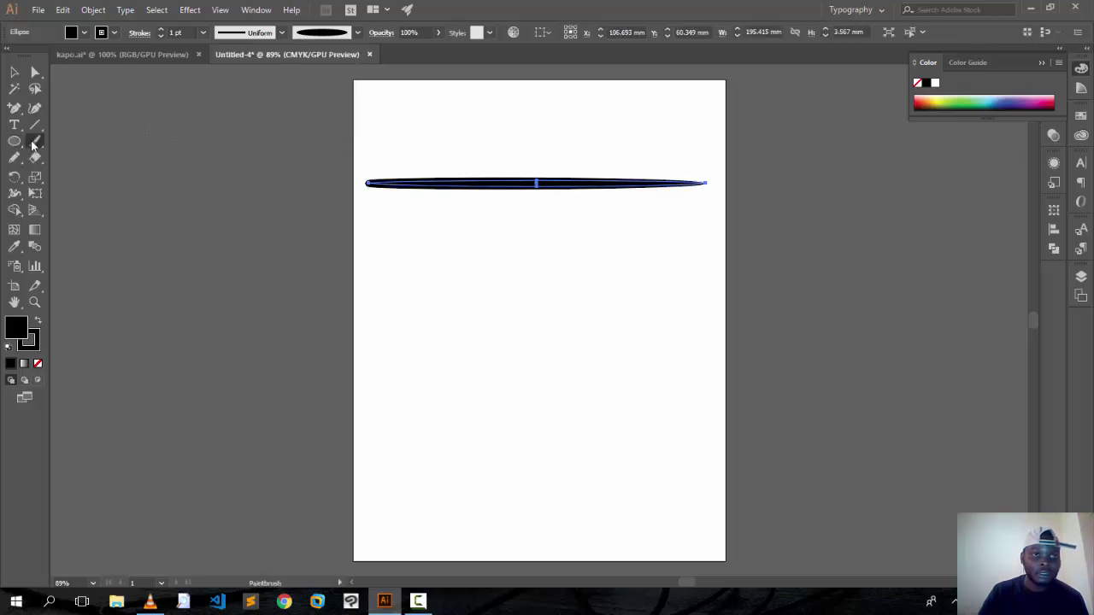
pyautogui.moveTo(437, 256)
pyautogui.mouseDown()
pyautogui.moveTo(528, 268)
pyautogui.moveTo(555, 250)
pyautogui.mouseUp()
pyautogui.moveTo(451, 337)
pyautogui.mouseDown()
pyautogui.moveTo(523, 266)
pyautogui.moveTo(601, 273)
pyautogui.mouseUp()
pyautogui.click(282, 32)
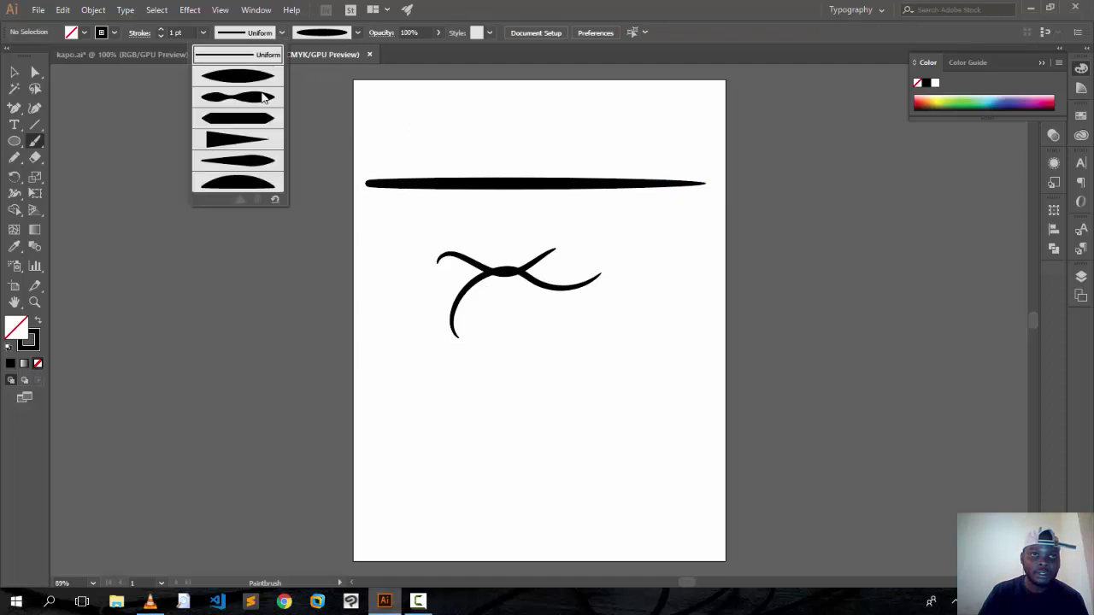
pyautogui.click(255, 83)
pyautogui.moveTo(404, 369)
pyautogui.mouseDown()
pyautogui.moveTo(505, 371)
pyautogui.moveTo(554, 342)
pyautogui.mouseUp()
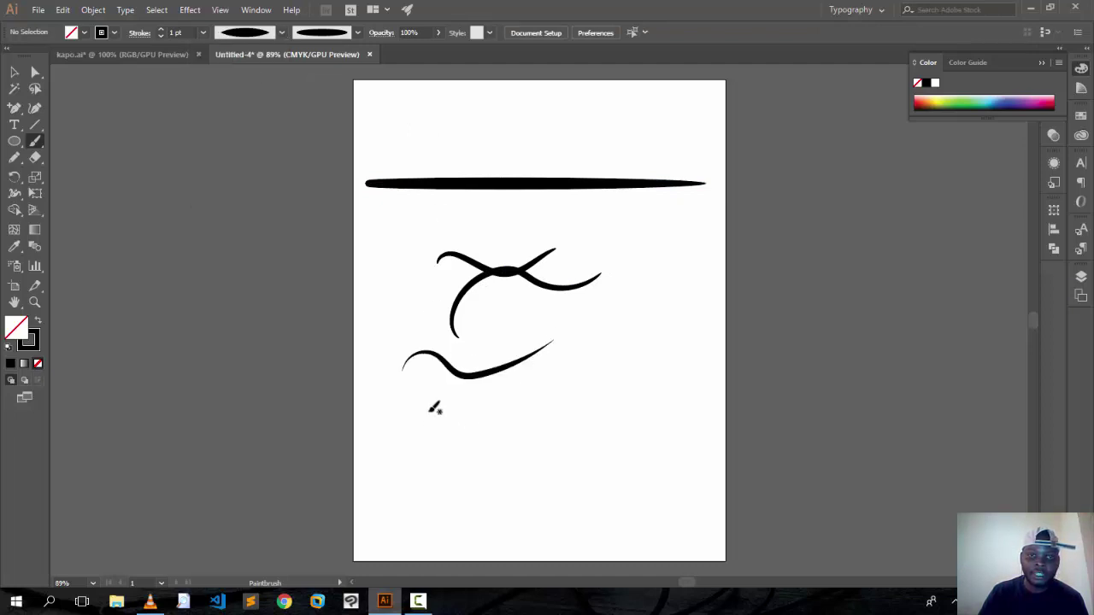
pyautogui.moveTo(427, 415)
pyautogui.mouseDown()
pyautogui.moveTo(531, 390)
pyautogui.moveTo(564, 348)
pyautogui.mouseUp()
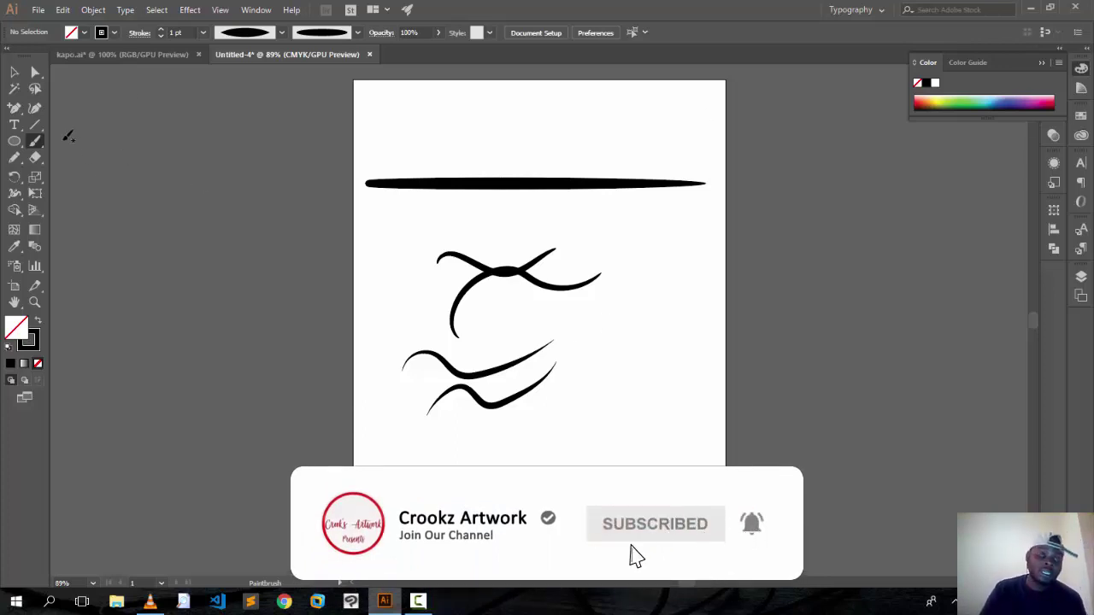
# Marquee-select the ellipse and all trial strokes, then delete them.
pyautogui.click(14, 74)
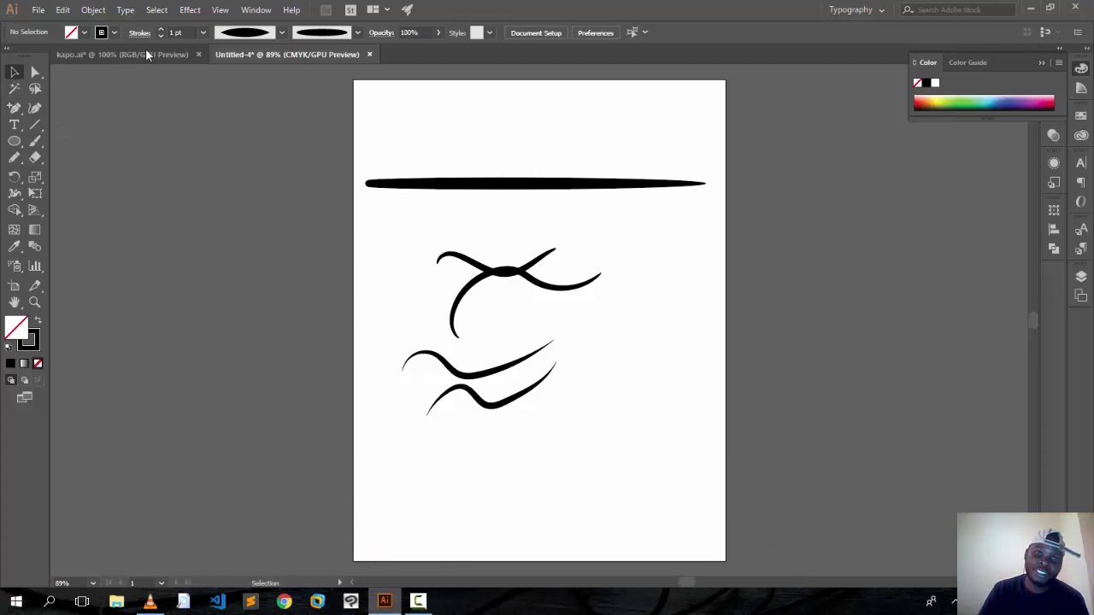
pyautogui.moveTo(416, 162)
pyautogui.mouseDown()
pyautogui.moveTo(572, 459)
pyautogui.moveTo(644, 435)
pyautogui.mouseUp()
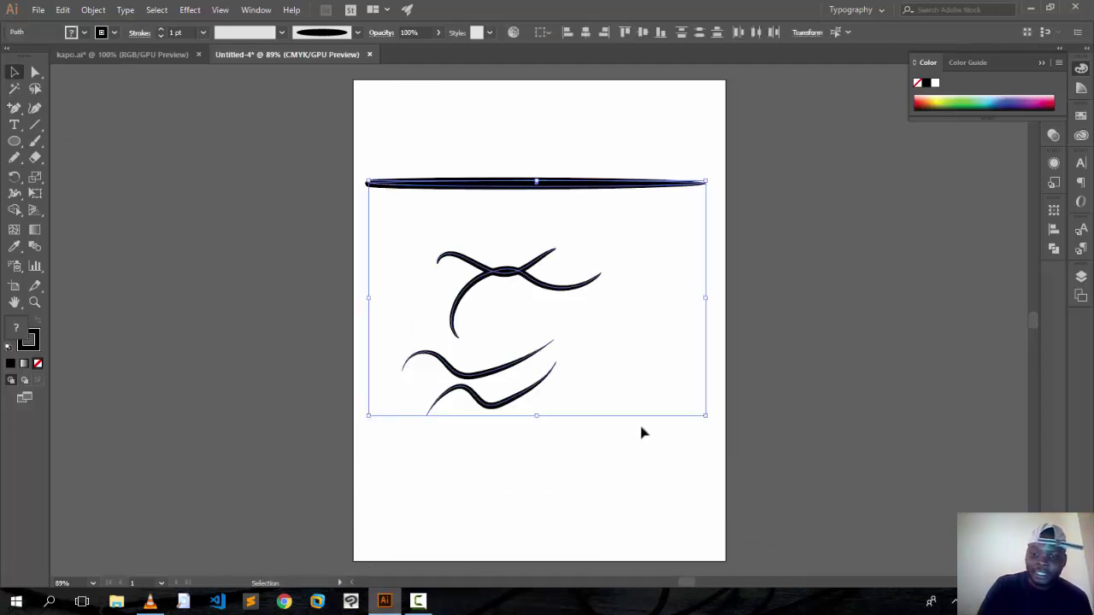
pyautogui.press('Delete')
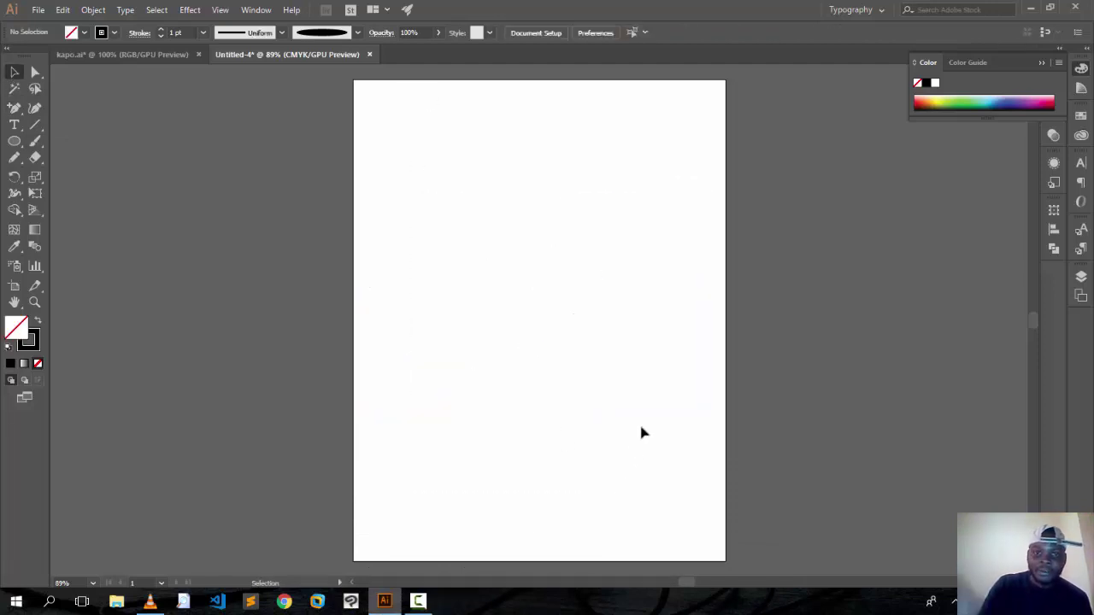
# Draw a 202.154 mm horizontal line across the upper page with the Line Segment tool.
pyautogui.click(37, 125)
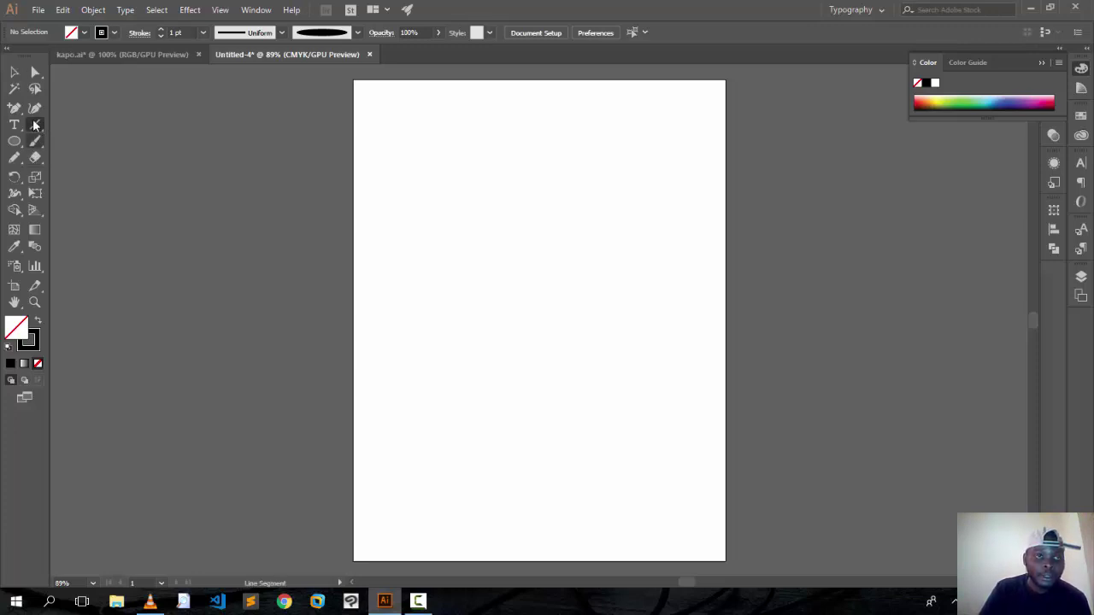
pyautogui.click(35, 125)
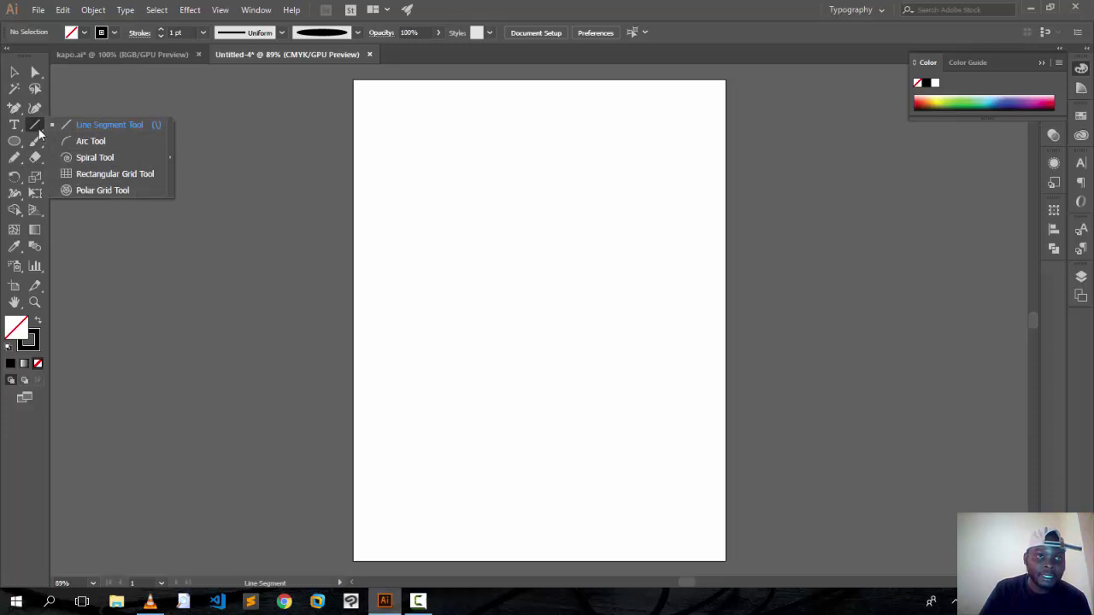
pyautogui.click(101, 128)
pyautogui.click(35, 125)
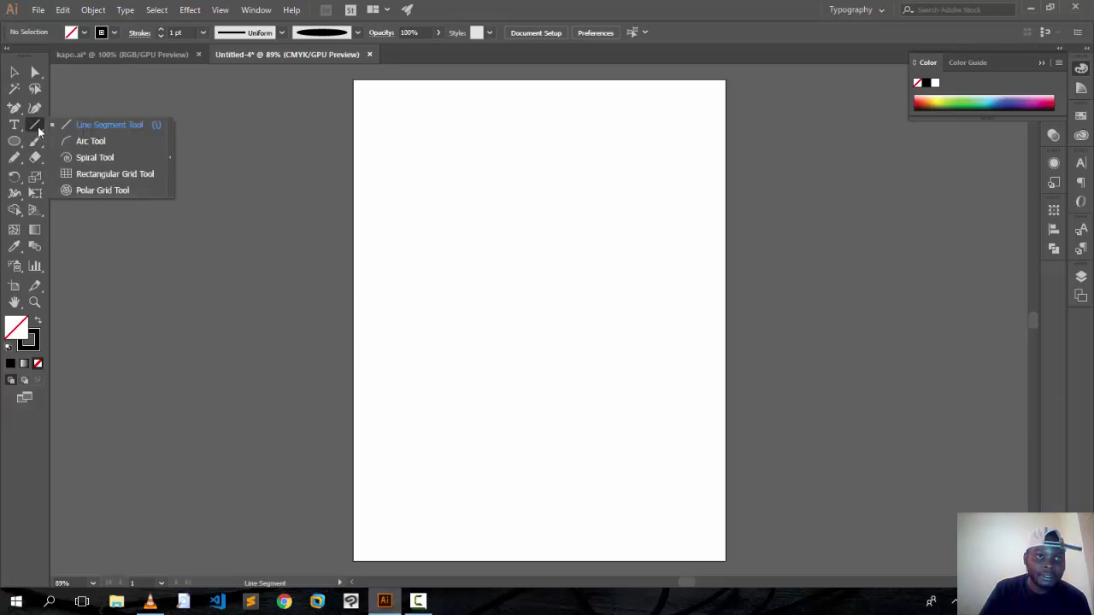
pyautogui.click(100, 128)
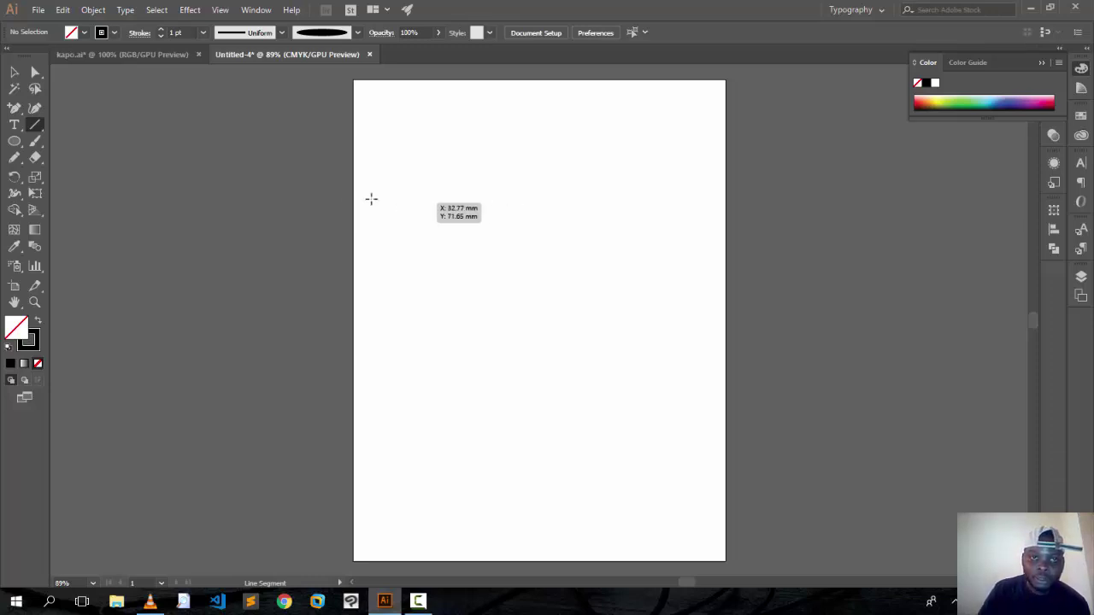
pyautogui.moveTo(365, 198); pyautogui.dragTo(714, 202)
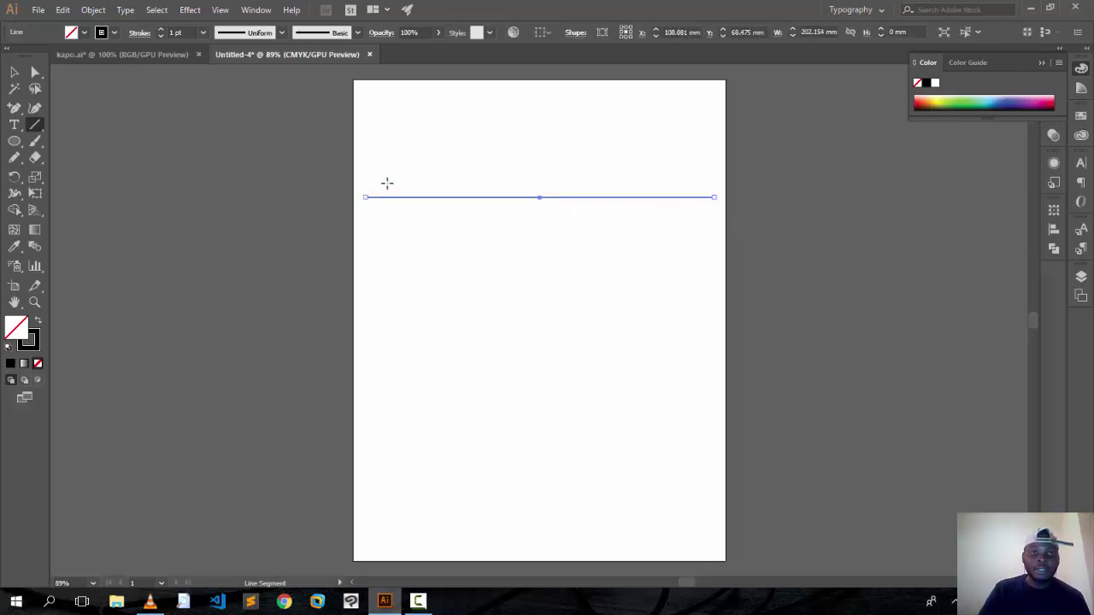
# Give the line a 6 pt stroke tapered at both ends with Width Profile 1.
pyautogui.click(163, 31)
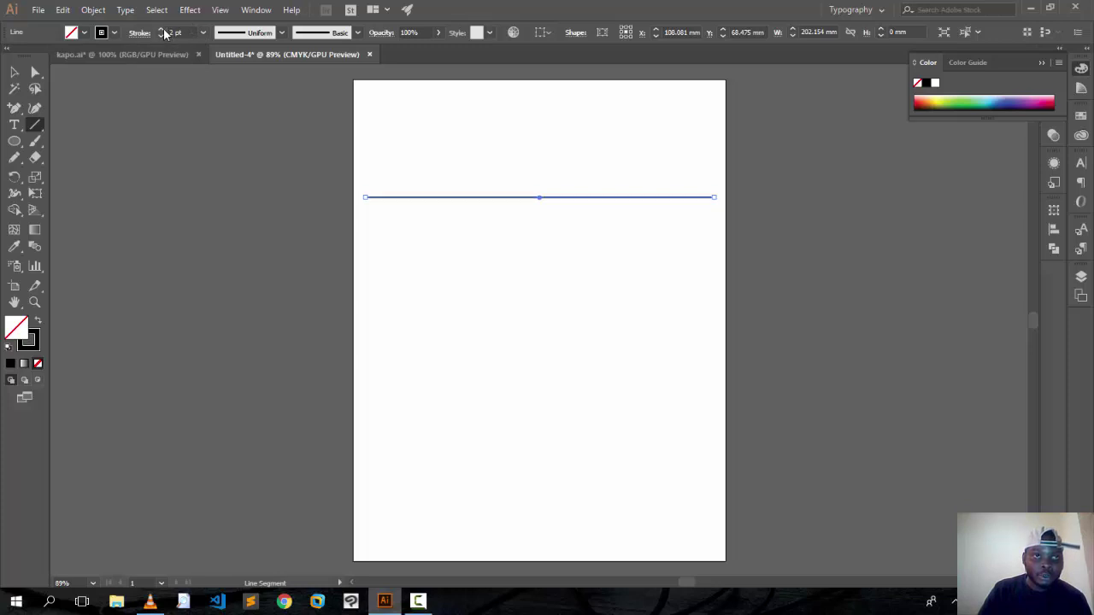
pyautogui.click(163, 31)
pyautogui.click(163, 30)
pyautogui.click(163, 31)
pyautogui.click(165, 32)
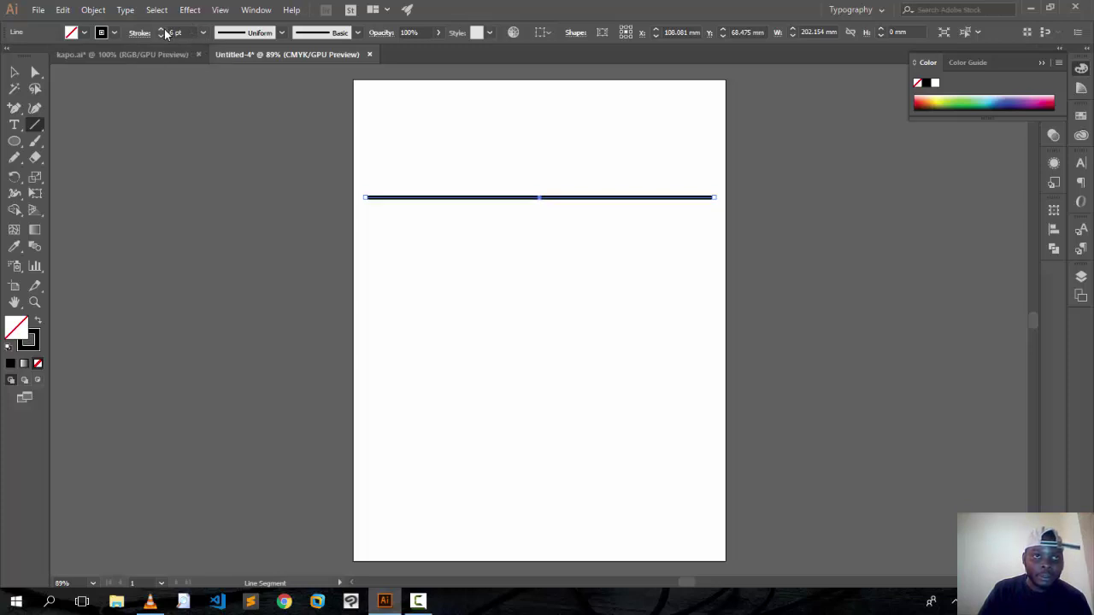
pyautogui.click(248, 34)
pyautogui.click(254, 78)
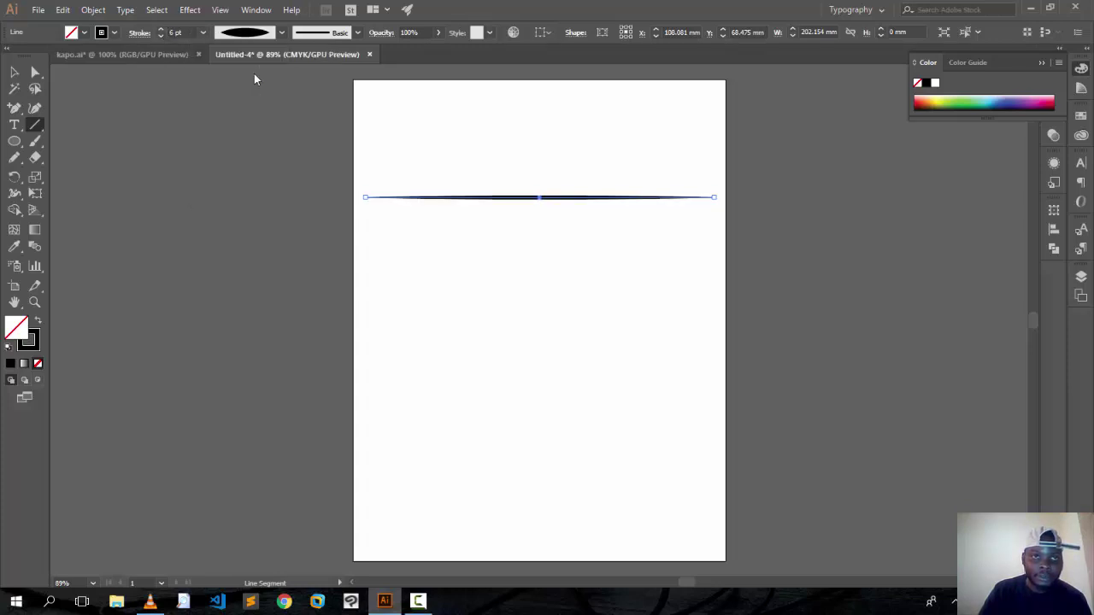
pyautogui.click(323, 38)
# Cancel the first new-brush attempt and restore the line's black stroke.
pyautogui.click(322, 136)
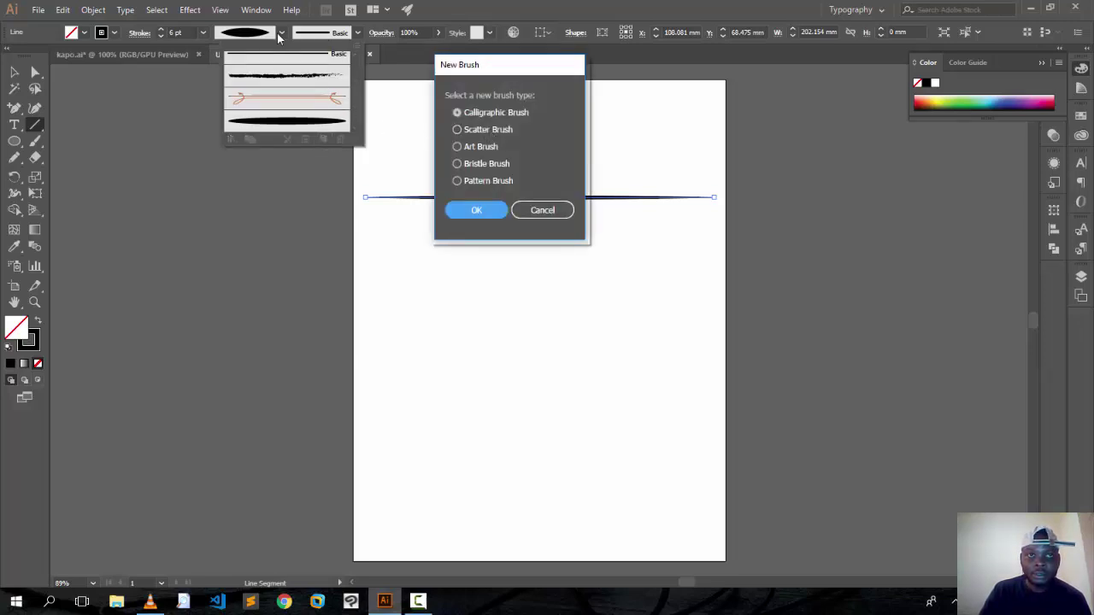
pyautogui.click(517, 210)
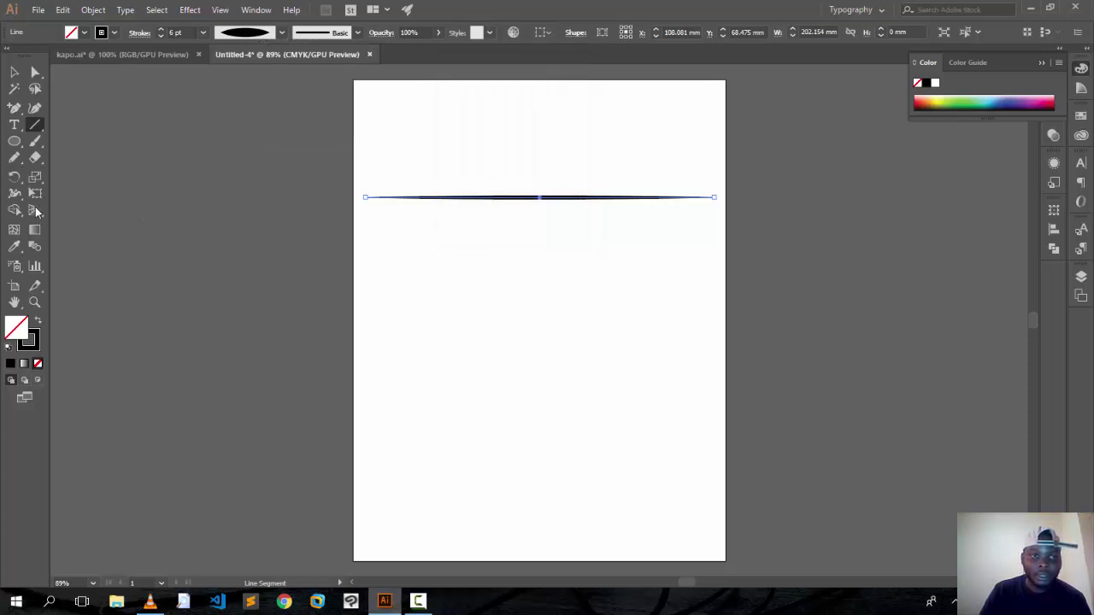
pyautogui.click(38, 321)
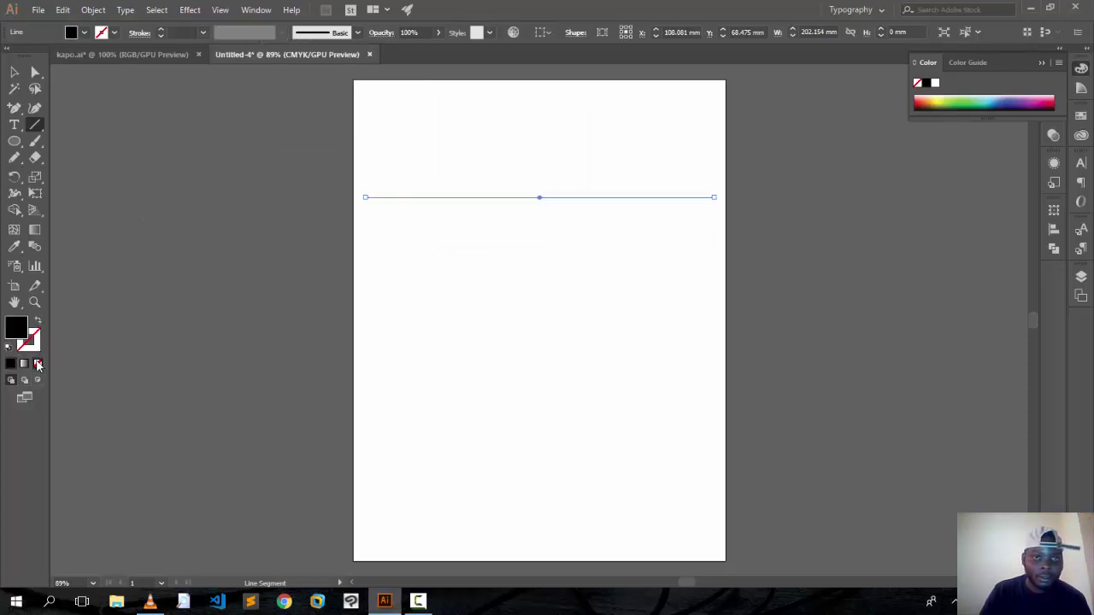
pyautogui.click(160, 31)
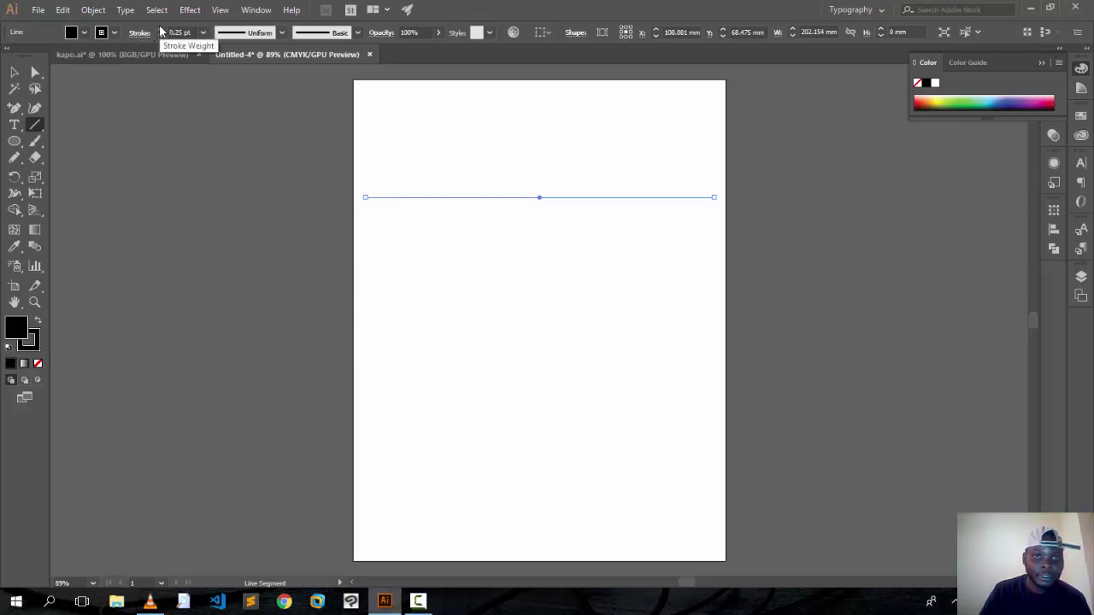
pyautogui.click(32, 338)
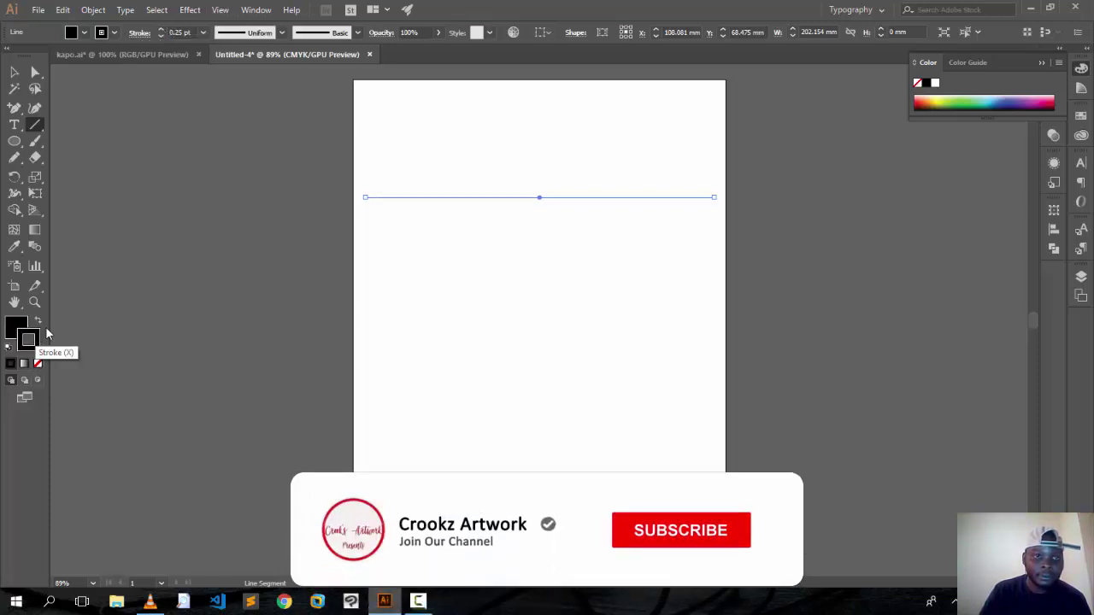
pyautogui.click(14, 72)
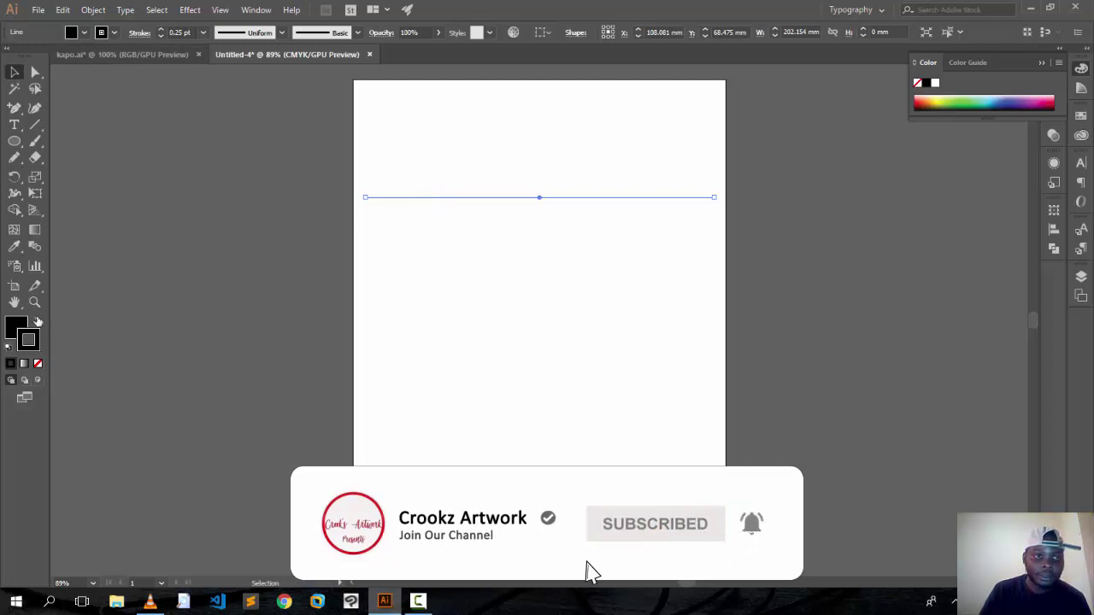
pyautogui.click(38, 363)
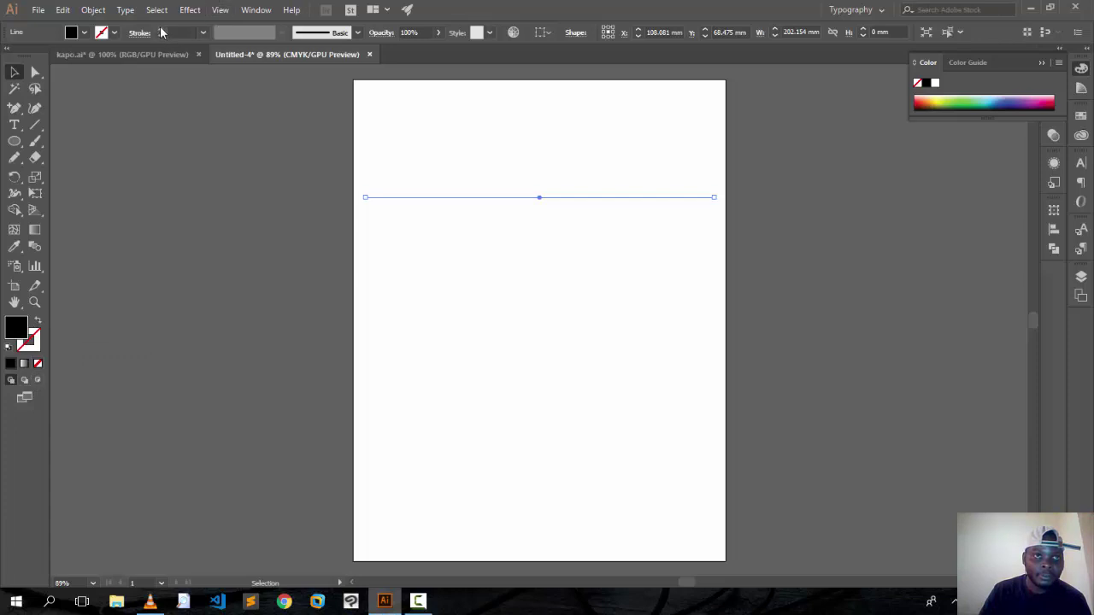
pyautogui.hotkey('ctrl', 'z')
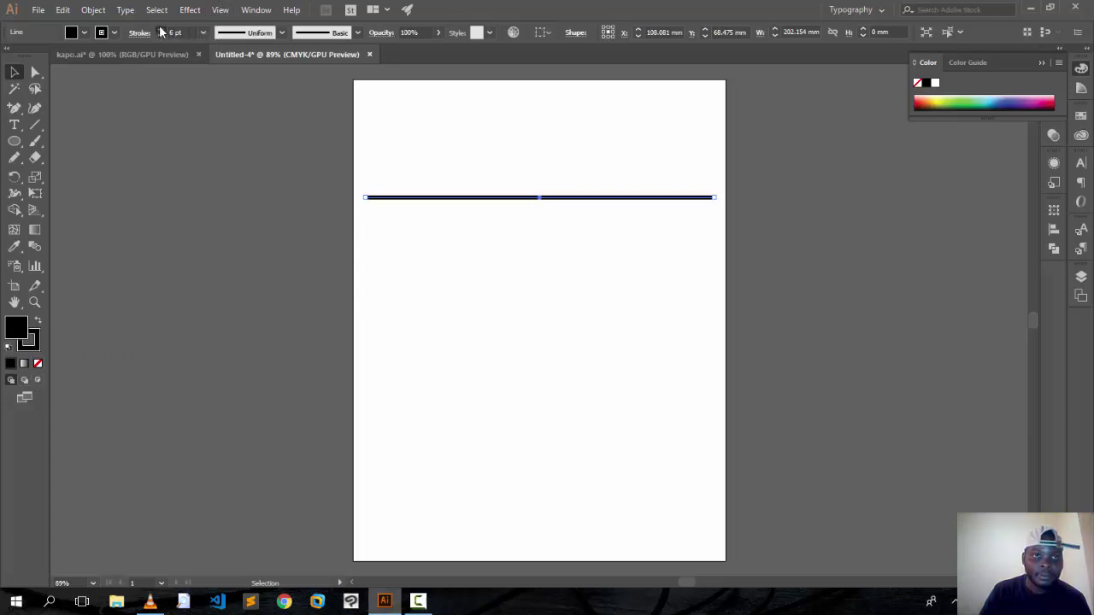
# Raise the line to an 8 pt elliptically tapered stroke and save it as a new art brush.
pyautogui.click(160, 31)
pyautogui.click(159, 32)
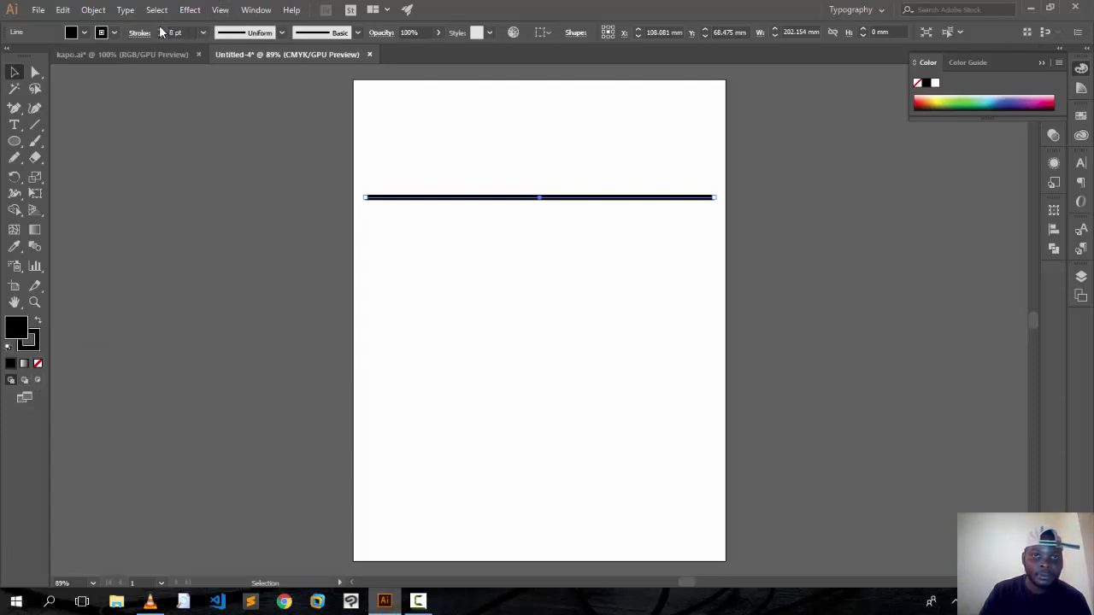
pyautogui.click(270, 37)
pyautogui.click(267, 73)
pyautogui.click(319, 36)
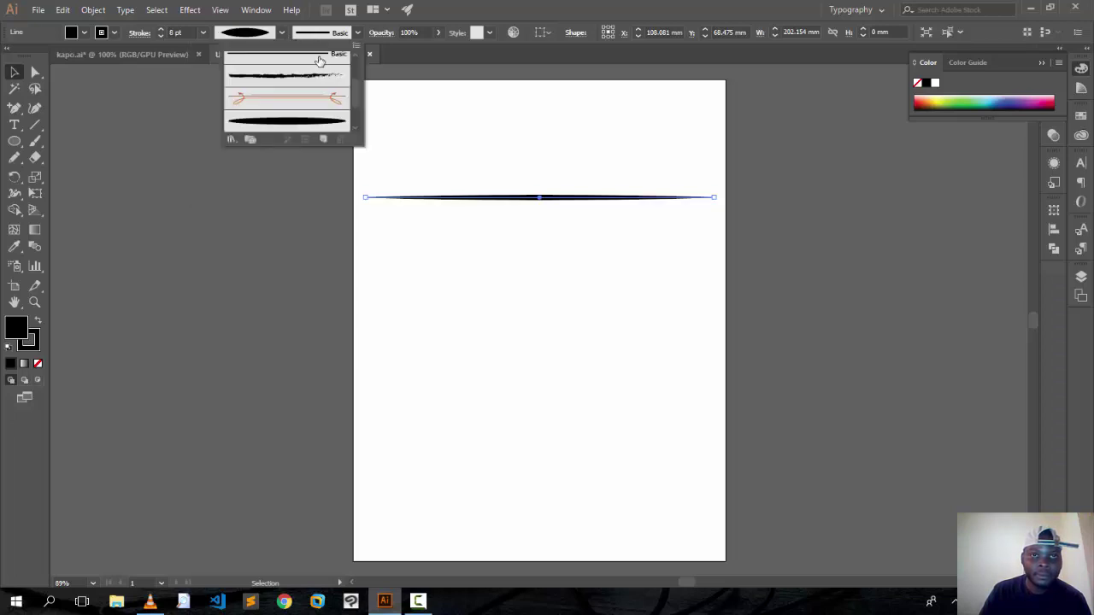
pyautogui.click(324, 139)
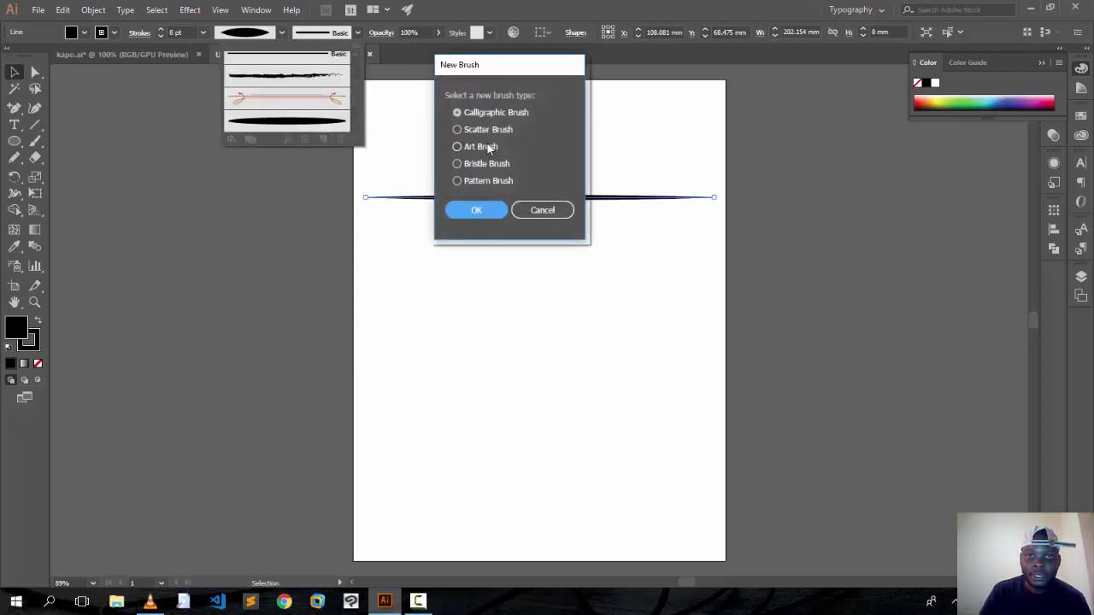
pyautogui.click(477, 210)
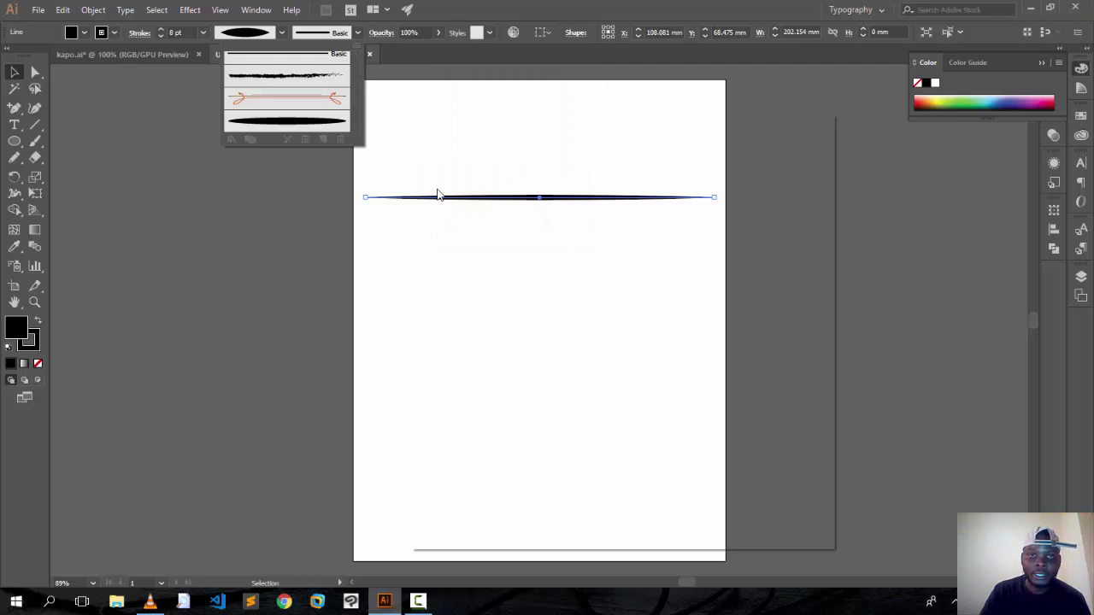
pyautogui.click(716, 512)
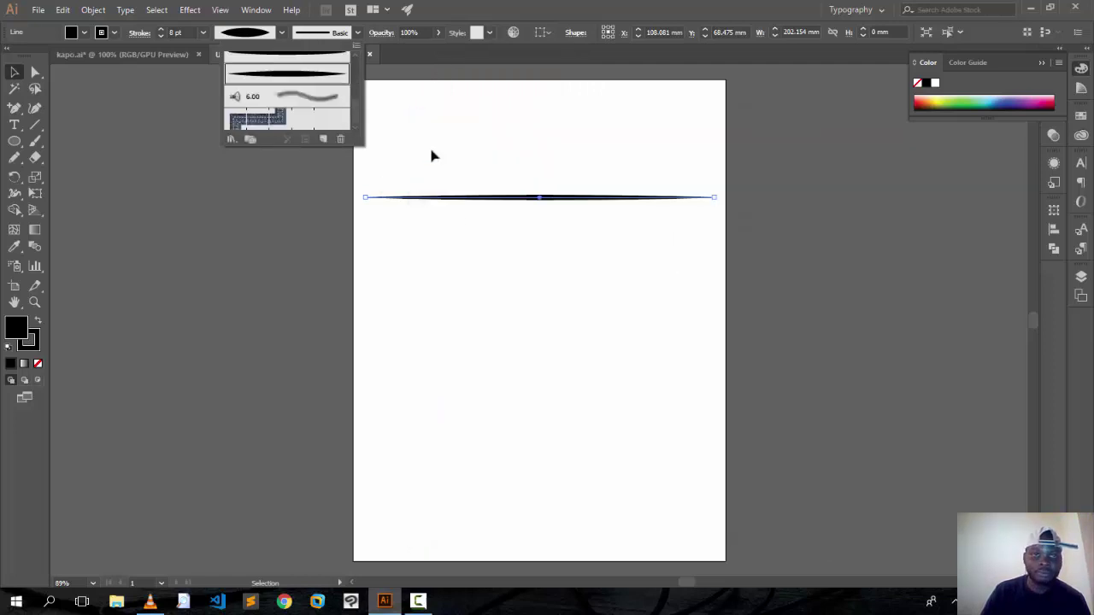
# Paint test strokes with the tapered line brush, switching to the ellipse-shaped width profile.
pyautogui.click(35, 141)
pyautogui.moveTo(492, 329); pyautogui.dragTo(637, 290)
pyautogui.moveTo(551, 359); pyautogui.dragTo(634, 293)
pyautogui.click(280, 34)
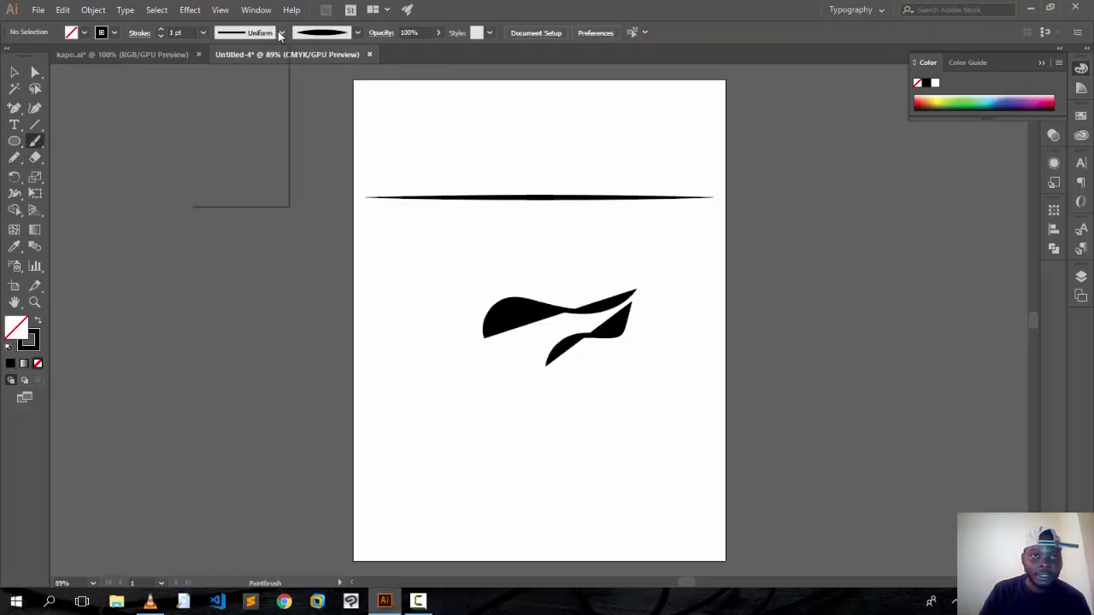
pyautogui.click(266, 86)
pyautogui.moveTo(389, 177); pyautogui.dragTo(426, 178)
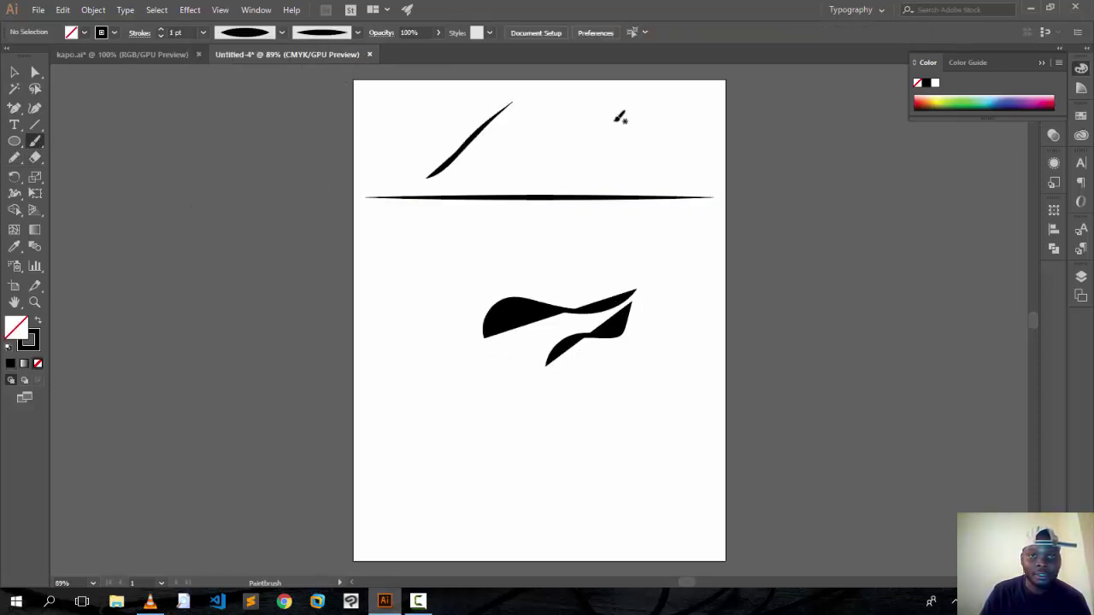
pyautogui.moveTo(612, 120); pyautogui.dragTo(450, 262)
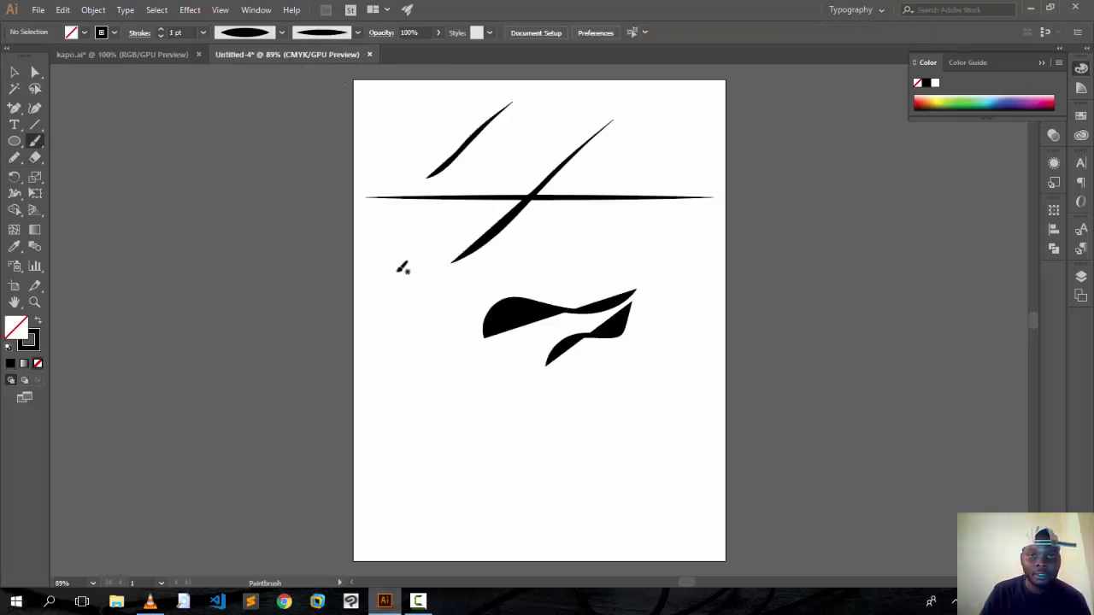
# Switch to the ellipse brush and paint a wavy stroke and a tall curve.
pyautogui.click(357, 33)
pyautogui.scroll(3, 316, 88)
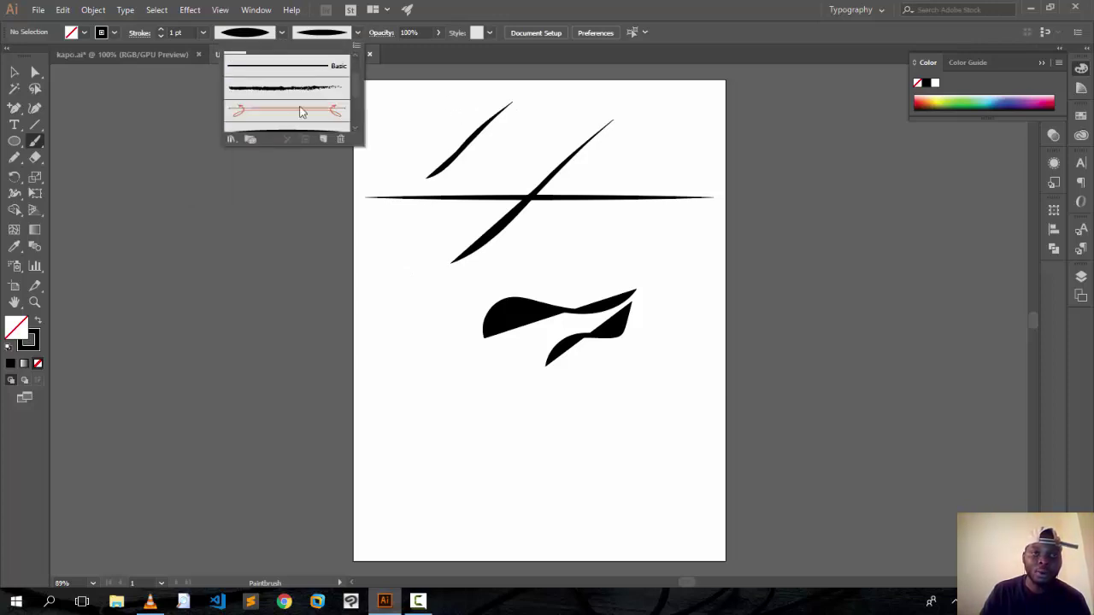
pyautogui.click(298, 93)
pyautogui.click(530, 375)
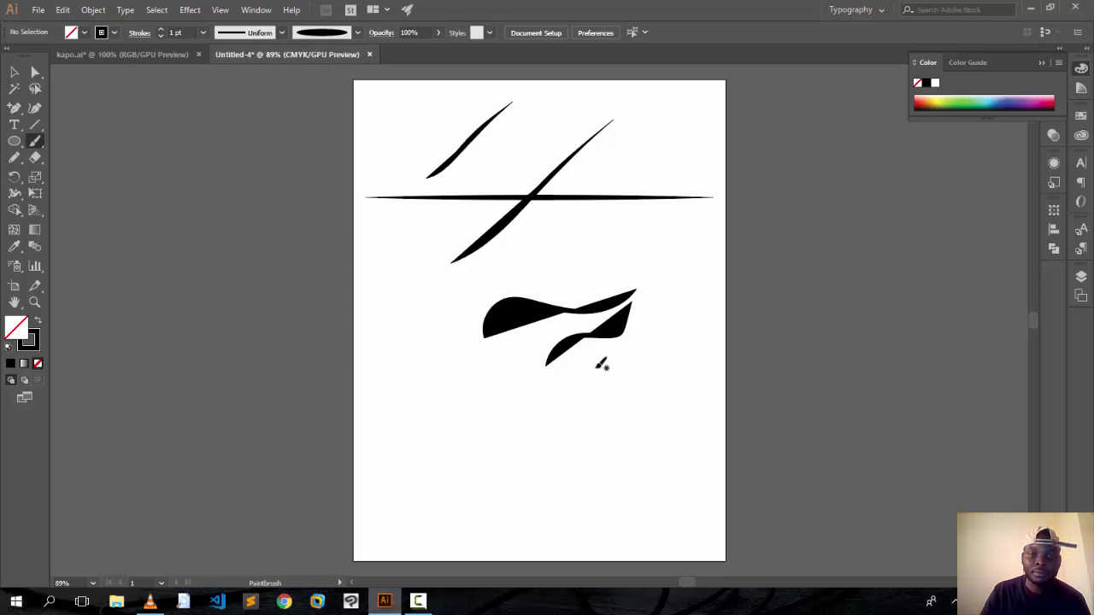
pyautogui.moveTo(467, 418)
pyautogui.mouseDown()
pyautogui.moveTo(515, 407)
pyautogui.moveTo(551, 416)
pyautogui.moveTo(630, 365)
pyautogui.mouseUp()
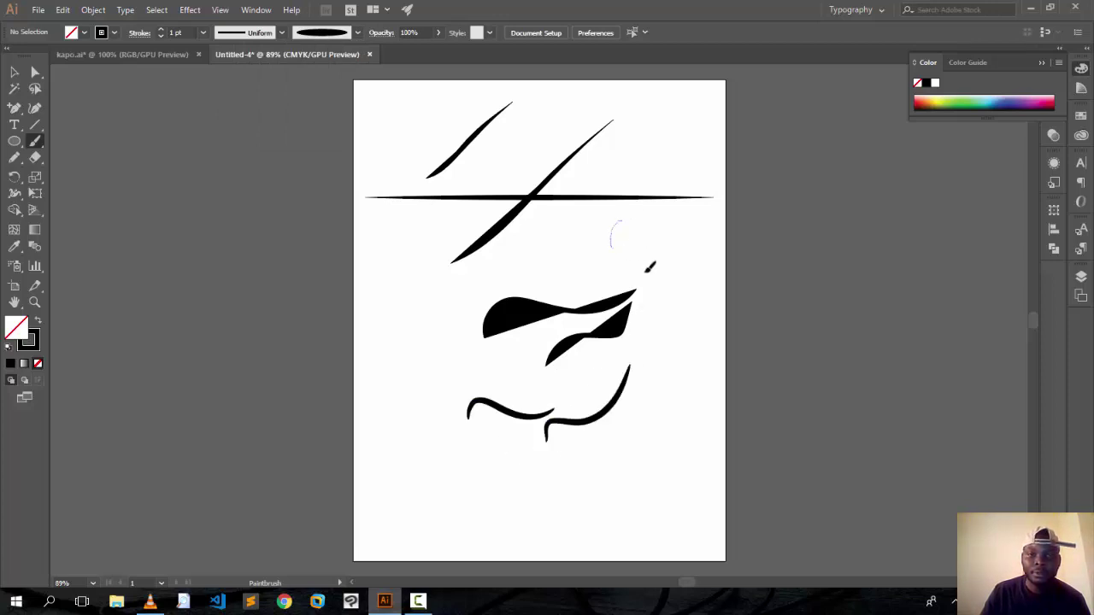
pyautogui.moveTo(615, 222); pyautogui.dragTo(654, 369)
# Select everything on the artboard with Ctrl+A and delete it.
pyautogui.press('v')
pyautogui.hotkey('ctrl', 'a')
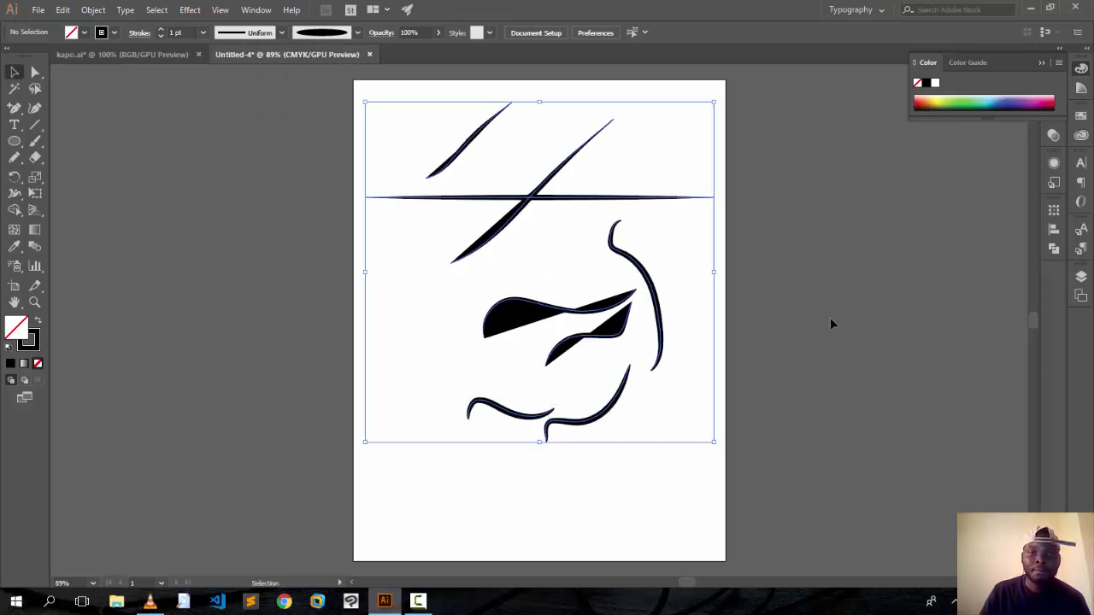
pyautogui.press('Delete')
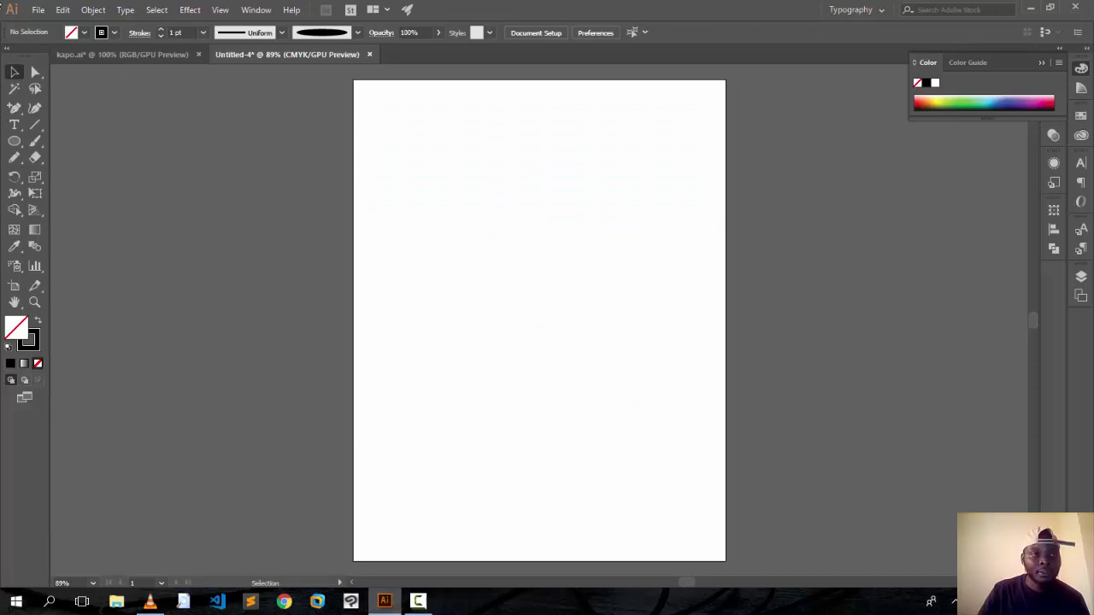
# Choose the Dagger photo in the File > Place dialog.
pyautogui.click(38, 9)
pyautogui.click(38, 10)
pyautogui.click(93, 10)
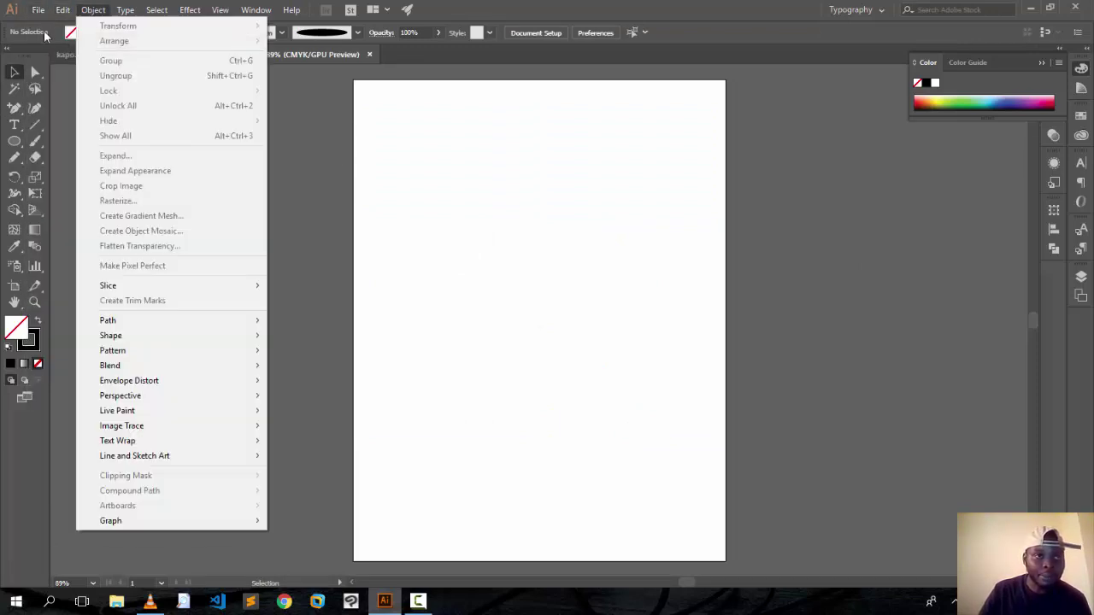
pyautogui.click(39, 11)
pyautogui.click(40, 10)
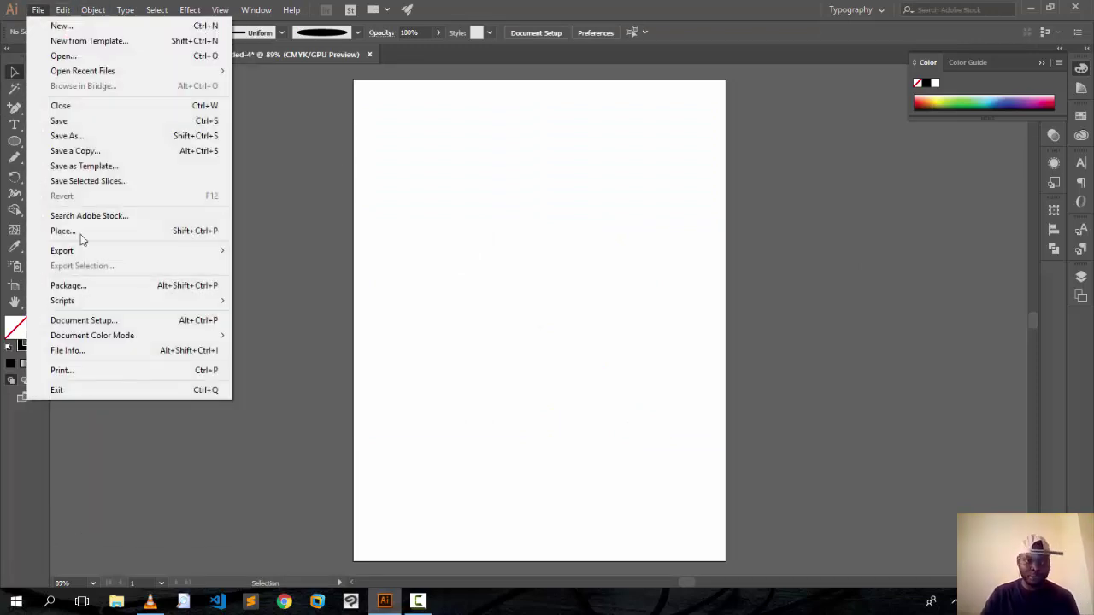
pyautogui.click(79, 233)
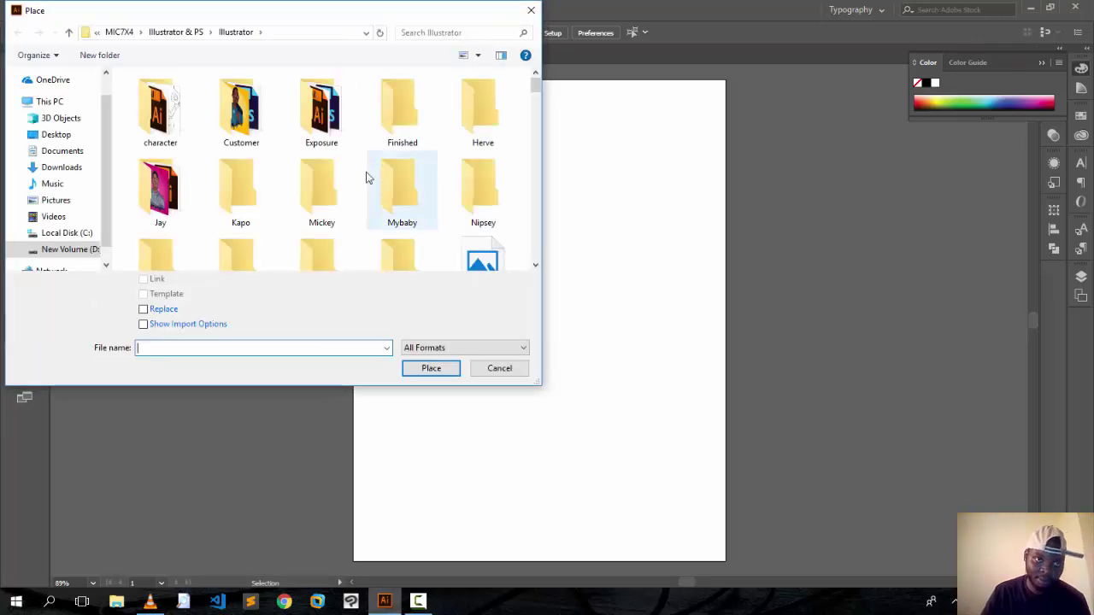
pyautogui.scroll(-5, 367, 178)
pyautogui.click(376, 165)
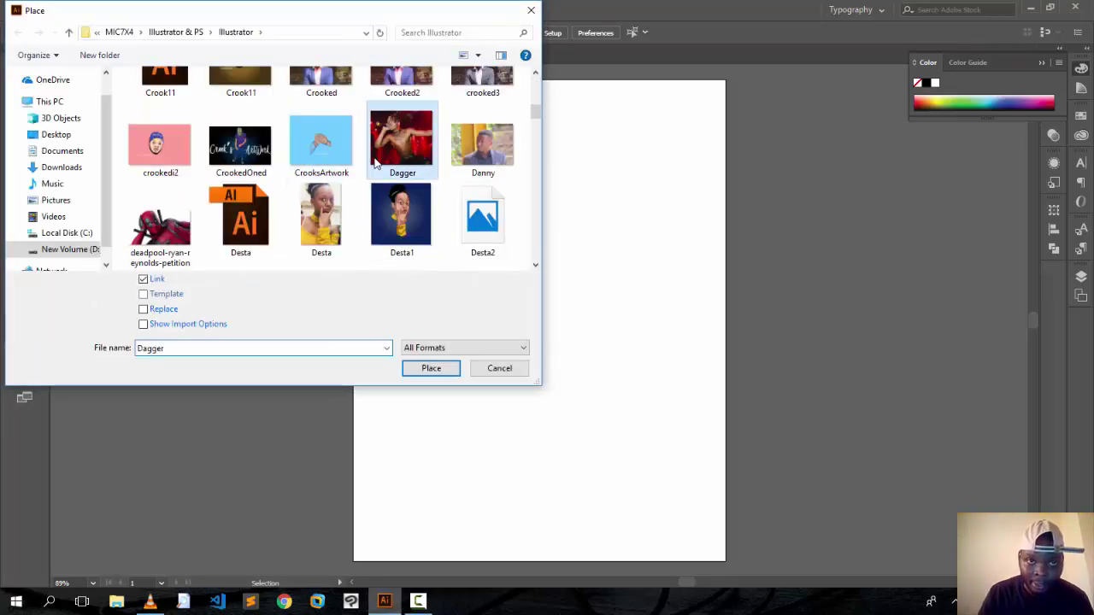
pyautogui.doubleClick(383, 151)
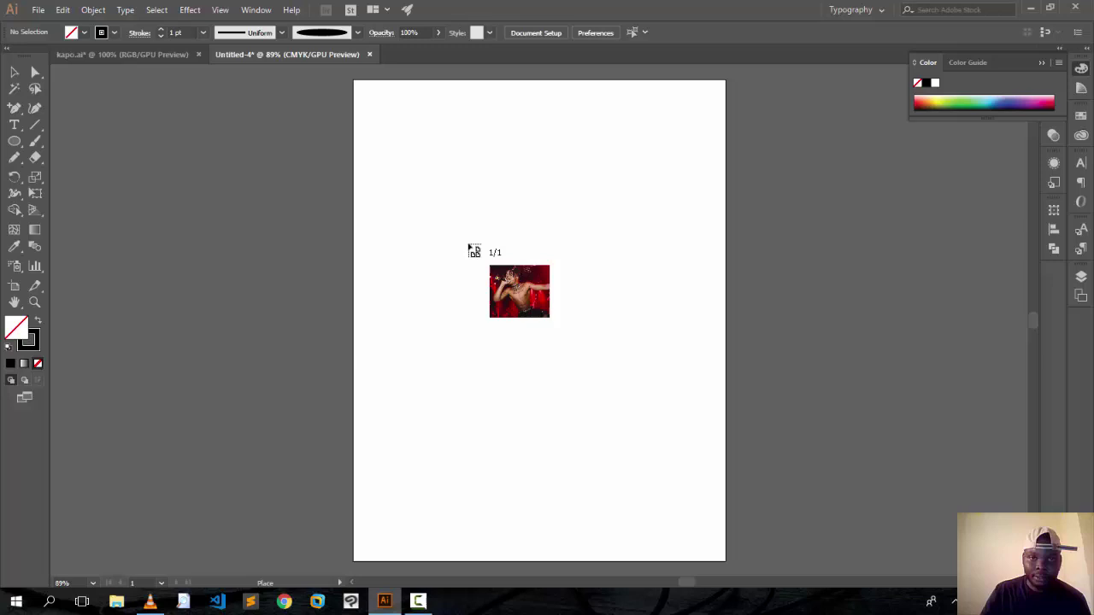
# Drop the Dagger photo onto the artboard, move it to cover the page, and zoom to 100%.
pyautogui.click(467, 244)
pyautogui.moveTo(629, 309); pyautogui.dragTo(659, 321)
pyautogui.hotkey('ctrl', '1')
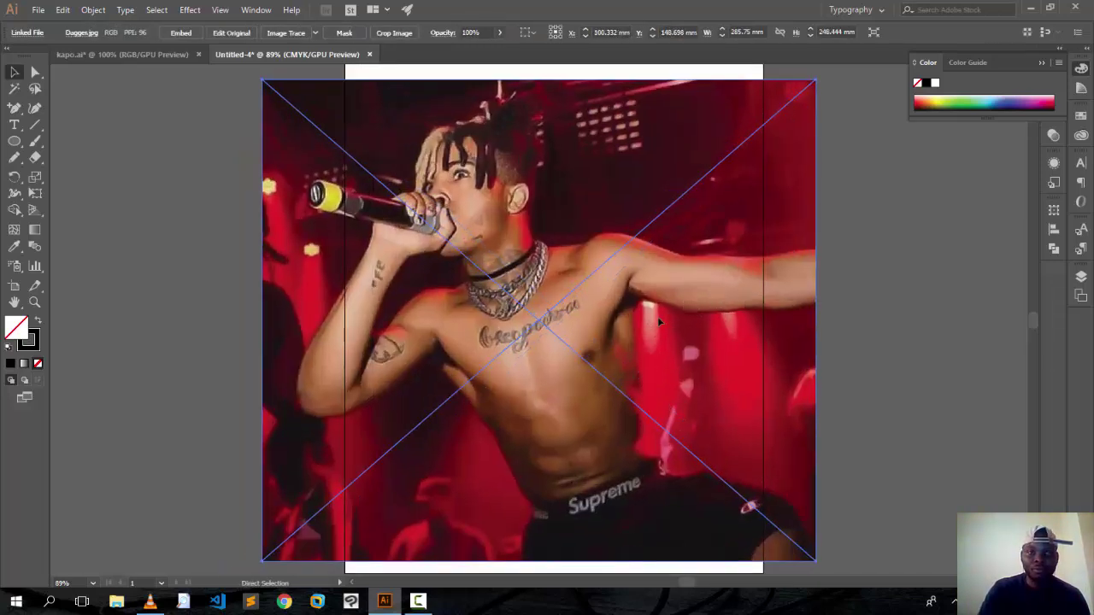
pyautogui.click(35, 142)
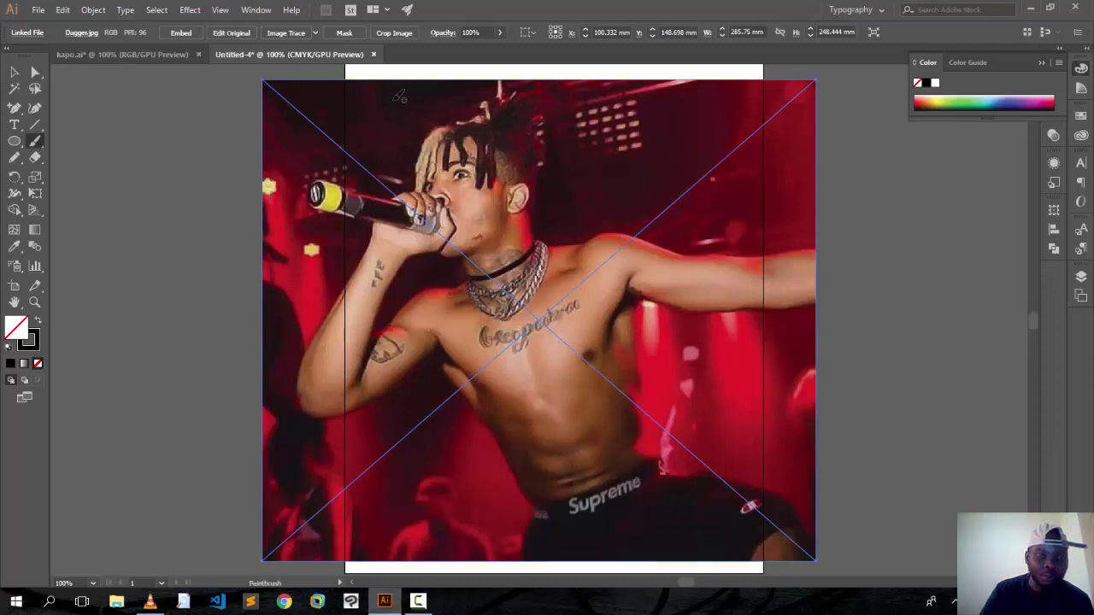
pyautogui.scroll(-3, 581, 222)
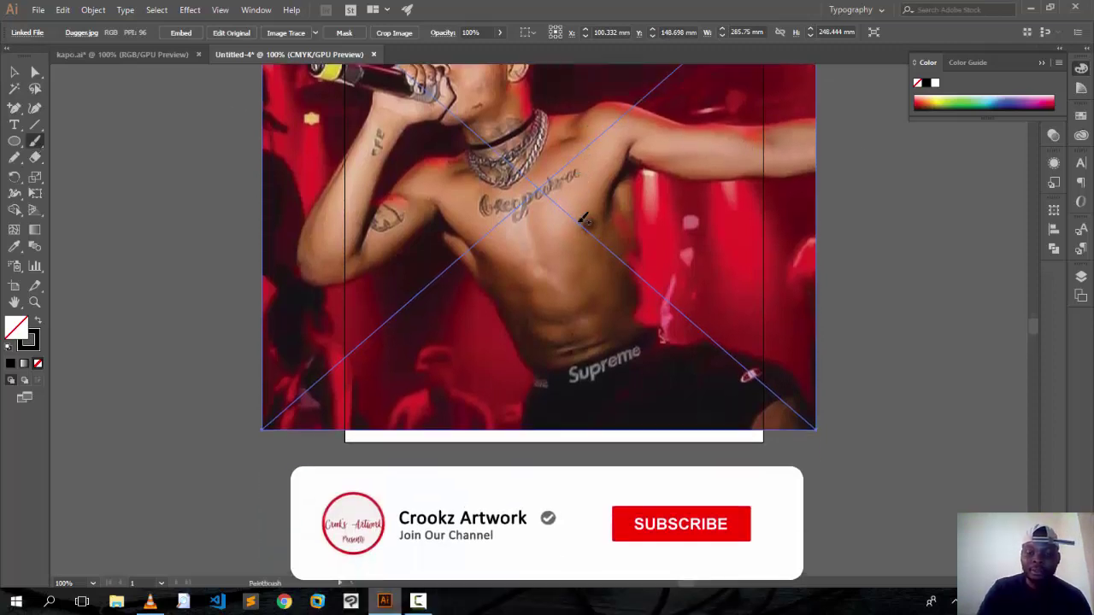
pyautogui.scroll(2, 561, 182)
pyautogui.scroll(-5, 560, 182)
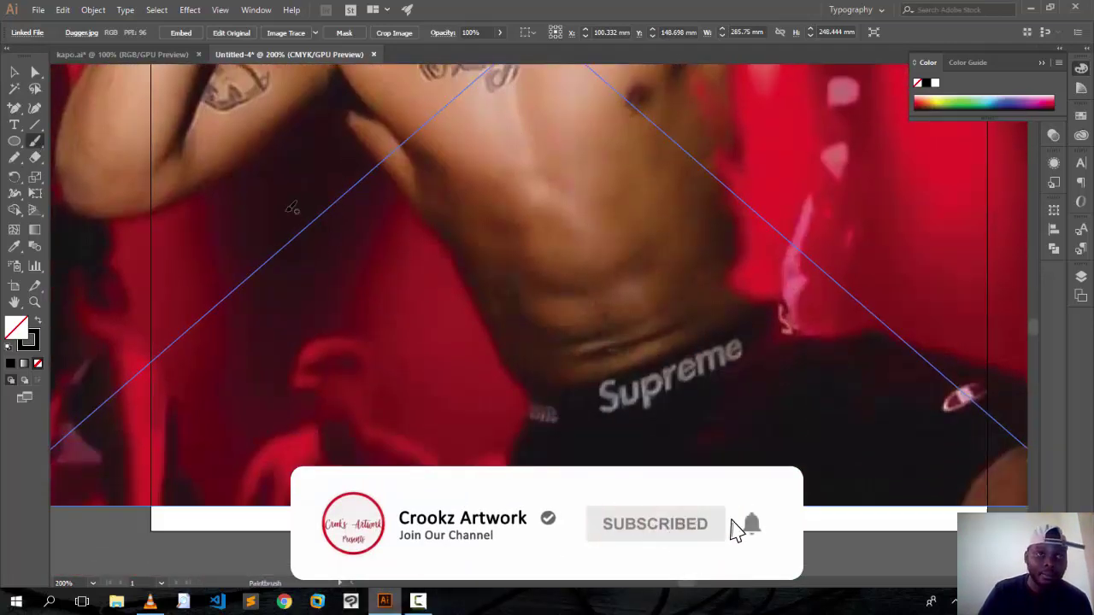
# Paint four tapered black curves on the photo, one along the torso's side and three across the chest.
pyautogui.moveTo(340, 119)
pyautogui.mouseDown()
pyautogui.moveTo(440, 242)
pyautogui.moveTo(507, 374)
pyautogui.mouseUp()
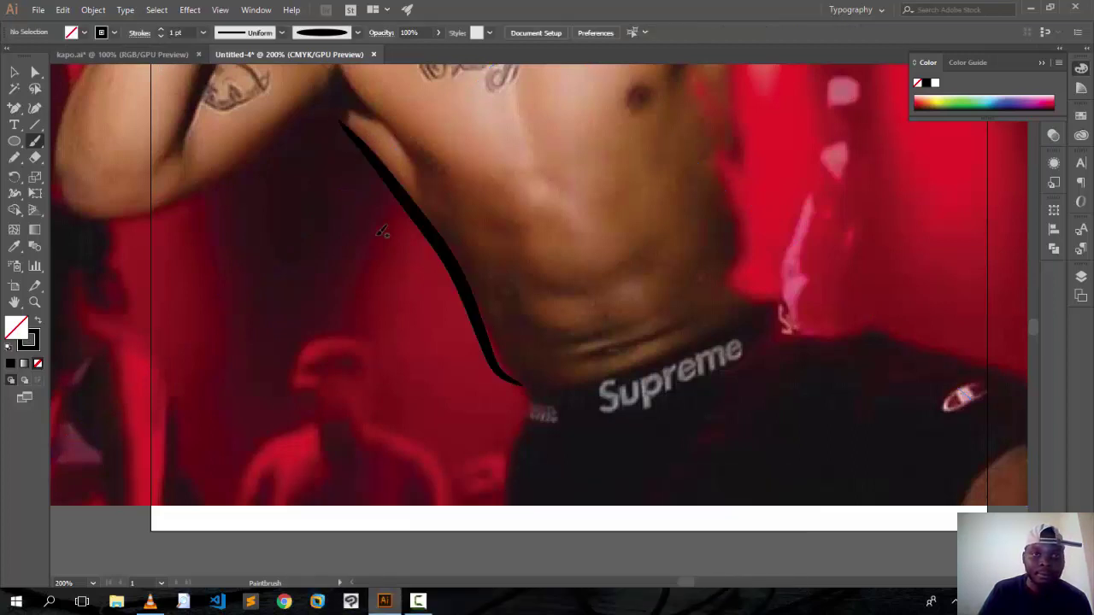
pyautogui.scroll(3, 469, 139)
pyautogui.scroll(2, 555, 248)
pyautogui.scroll(-2, 357, 269)
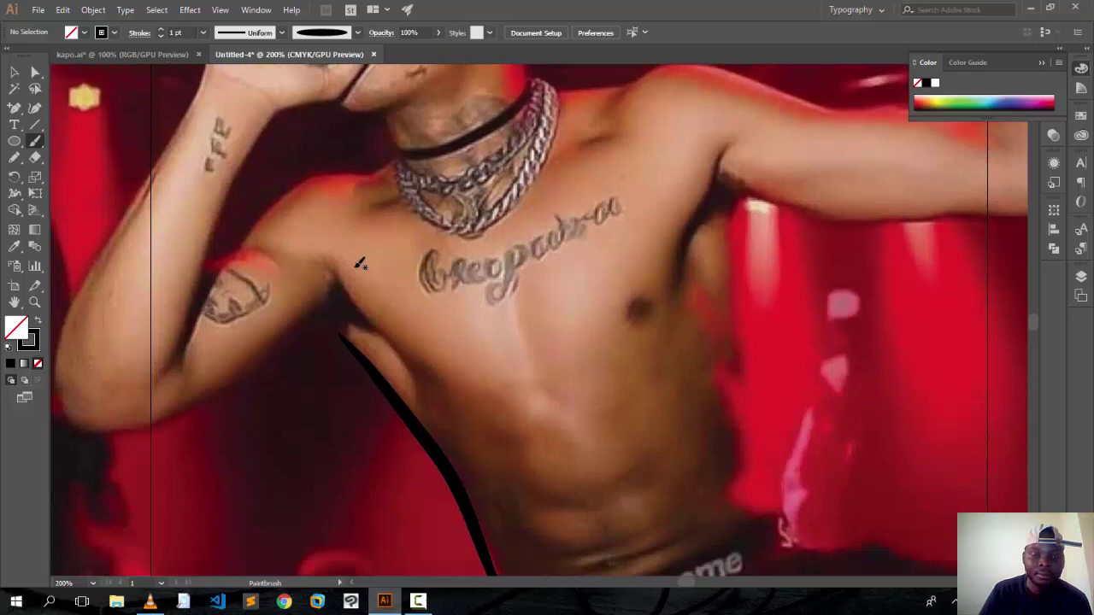
pyautogui.moveTo(493, 184); pyautogui.dragTo(665, 308)
pyautogui.moveTo(521, 268); pyautogui.dragTo(685, 345)
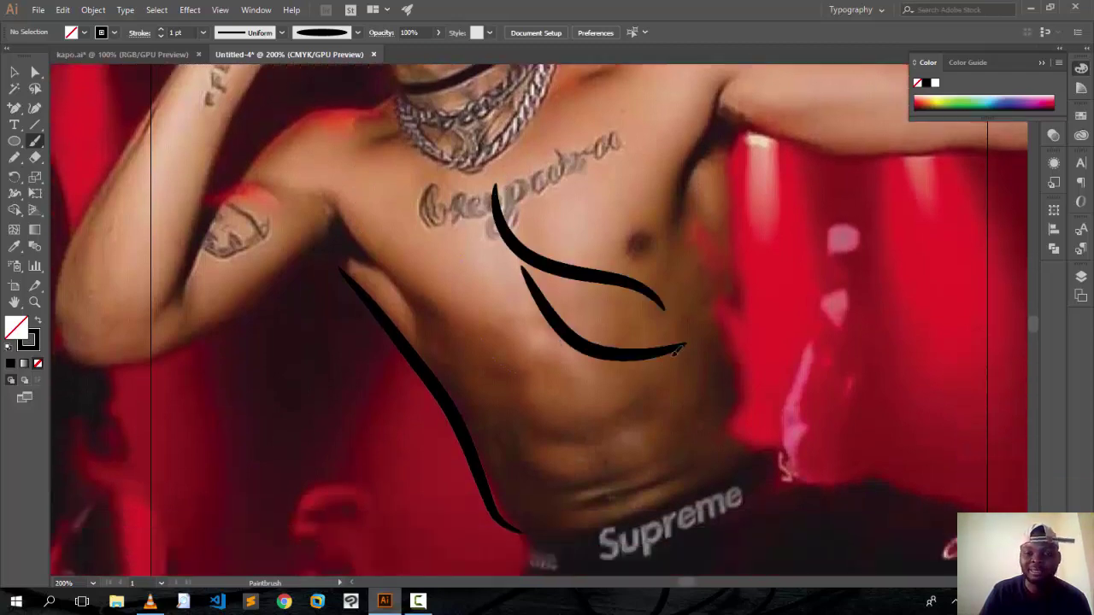
pyautogui.moveTo(462, 256); pyautogui.dragTo(656, 368)
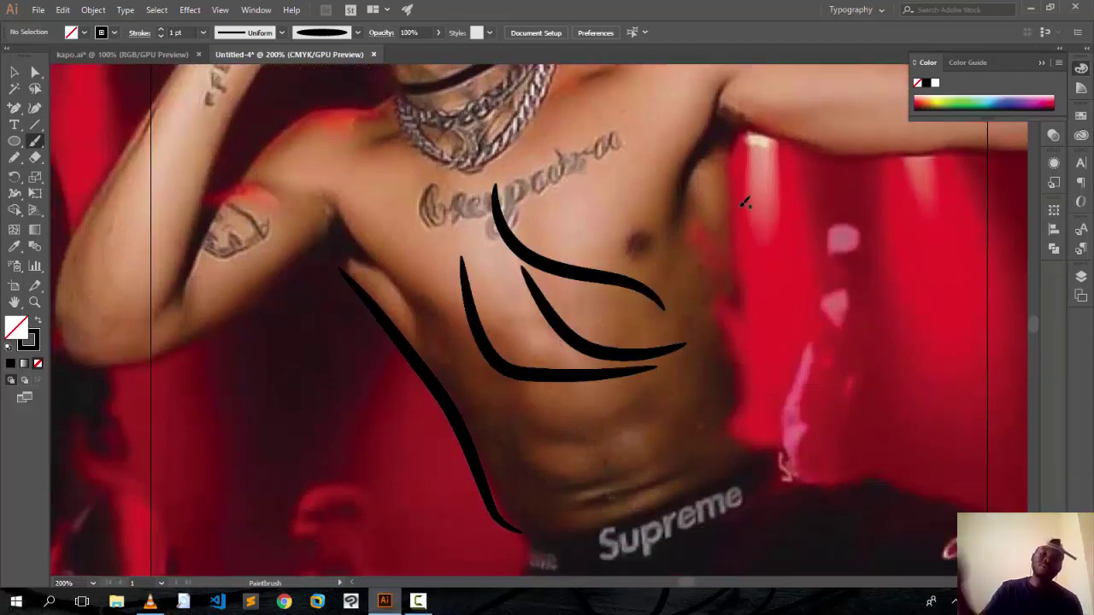